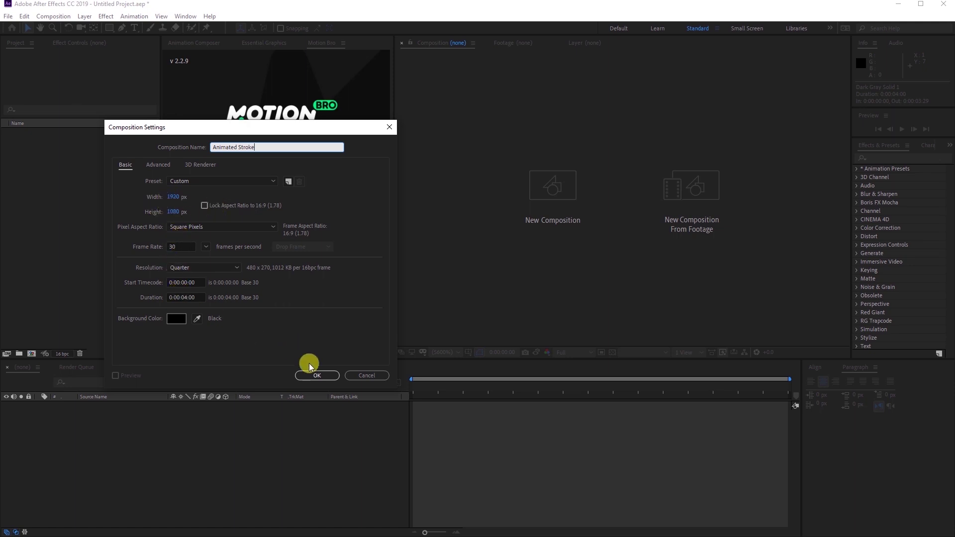
Create the 'Animated Stroke' composition at 1920×1080, 30 fps, 4 seconds, black background
left_click(319, 376)
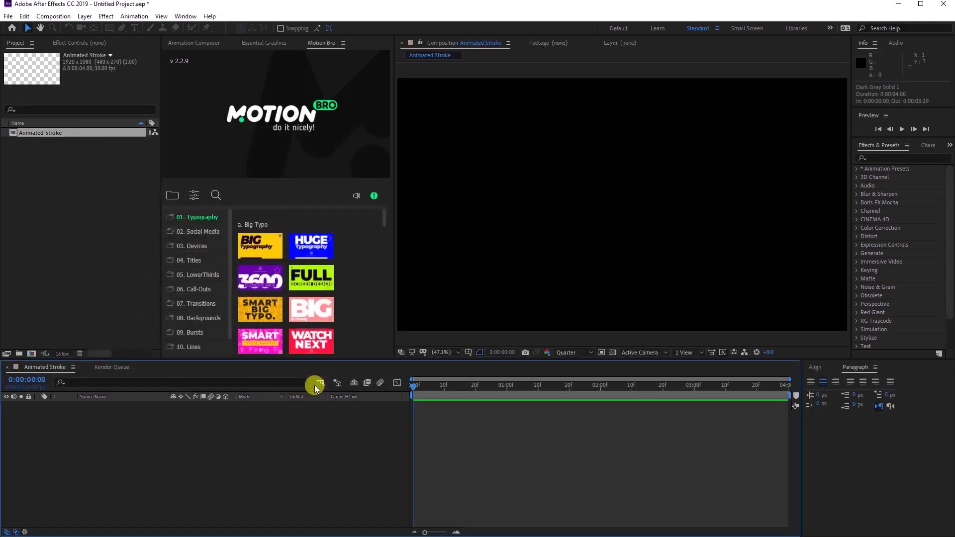
Add a full-frame solid named BG with near-black colour 090909
right_click(125, 460)
mouse_move(146, 351)
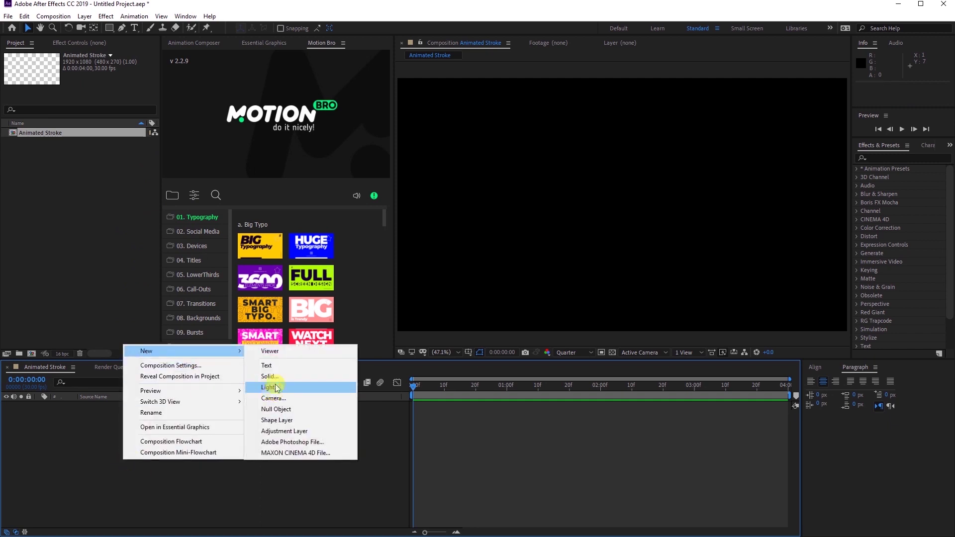
left_click(269, 376)
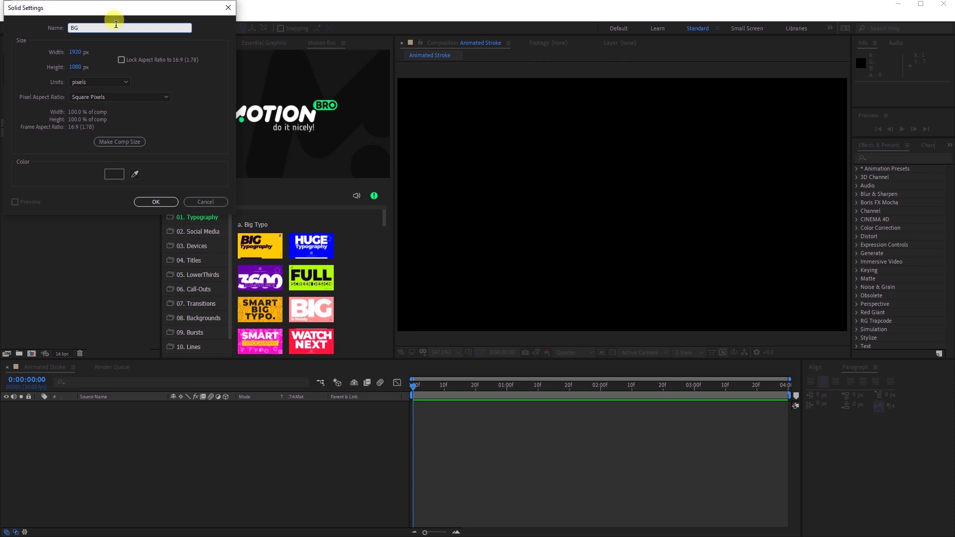
left_click(107, 173)
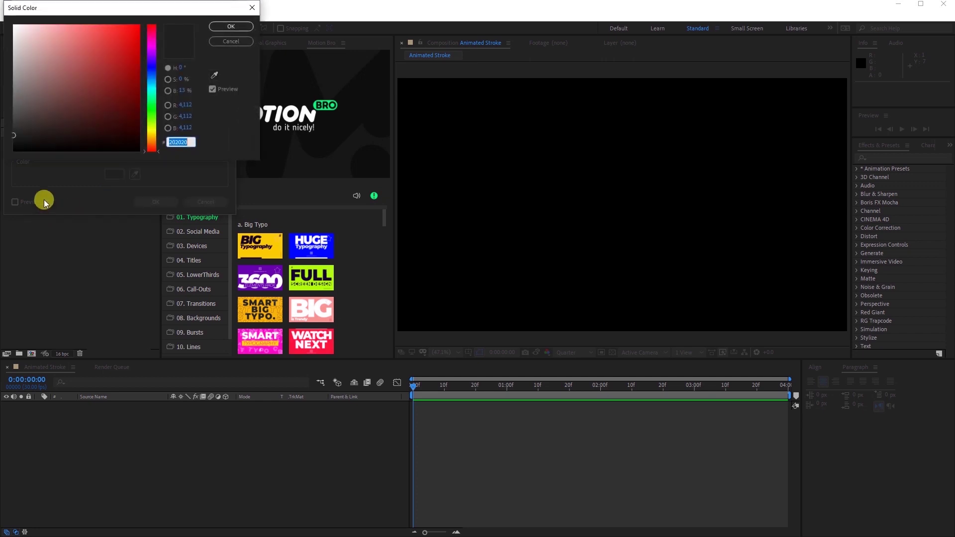
left_click_drag(19, 136, 10, 146)
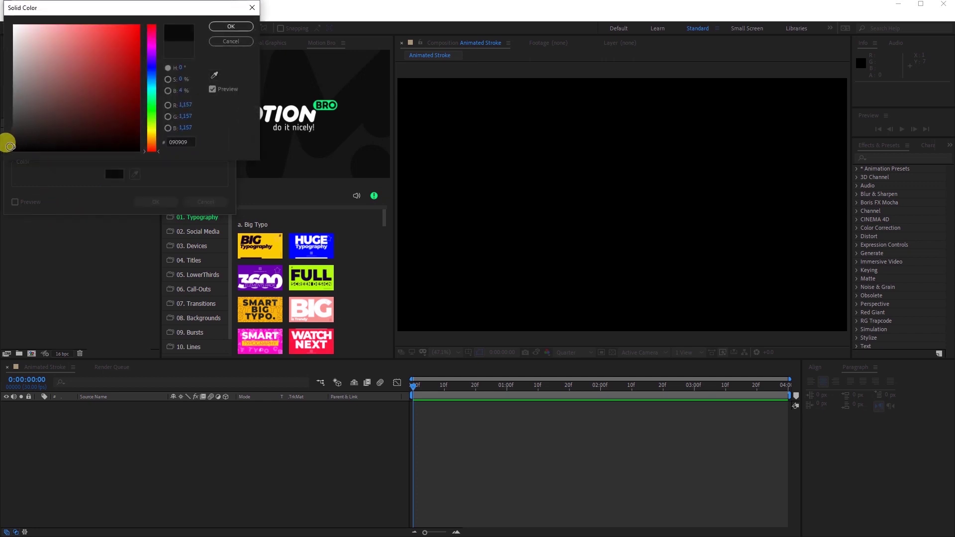
left_click(231, 27)
Add the BG solid, then set the Pen tool to no fill and a 10 px green stroke
left_click(149, 203)
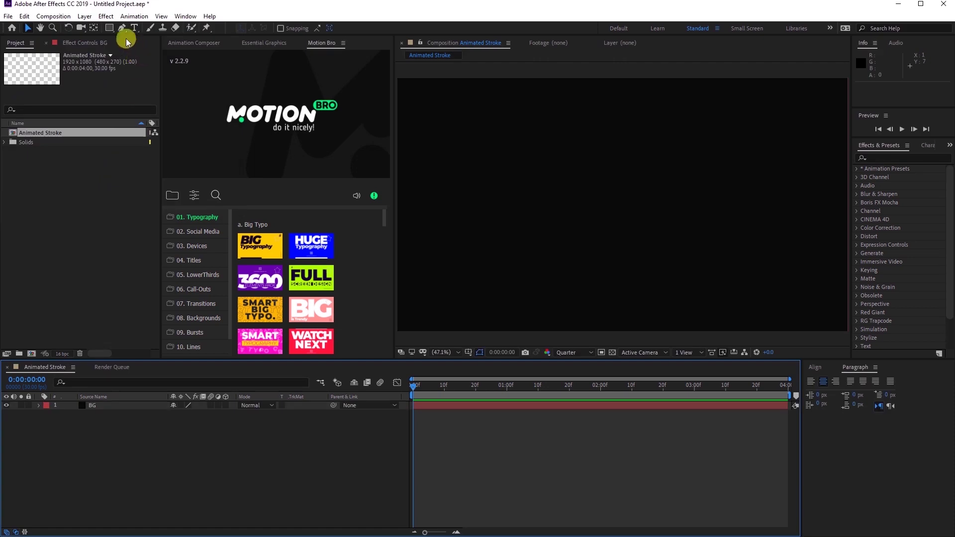
left_click(122, 27)
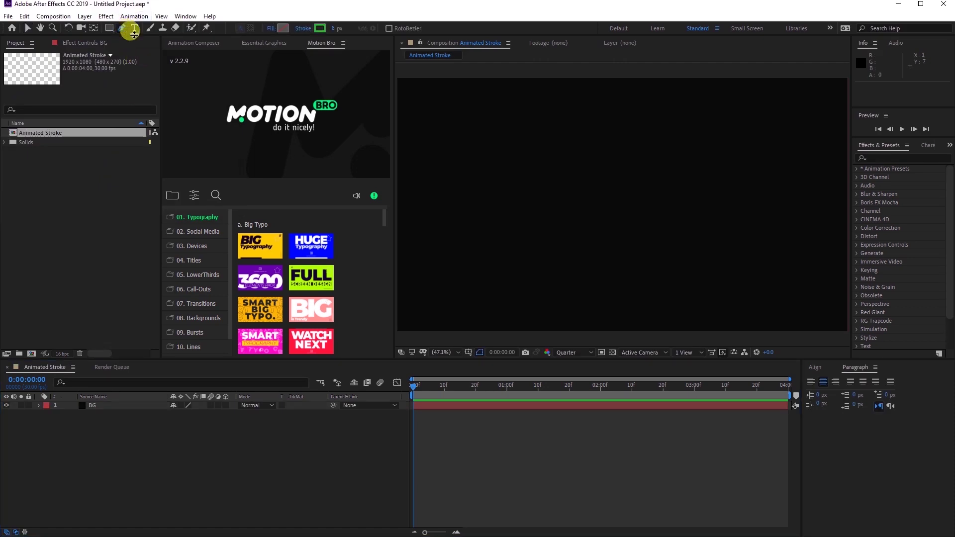
left_click(273, 27)
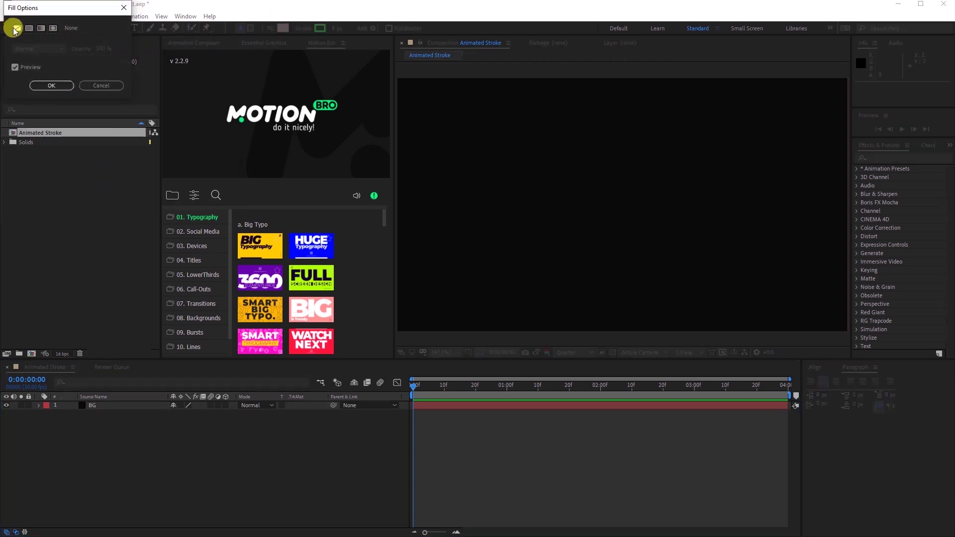
left_click(48, 87)
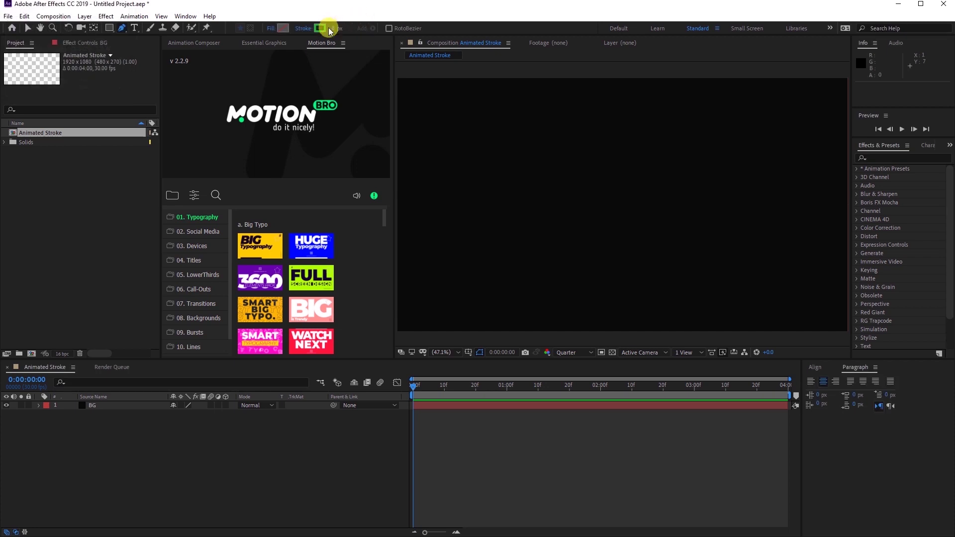
left_click(337, 27)
type("10")
left_click(322, 28)
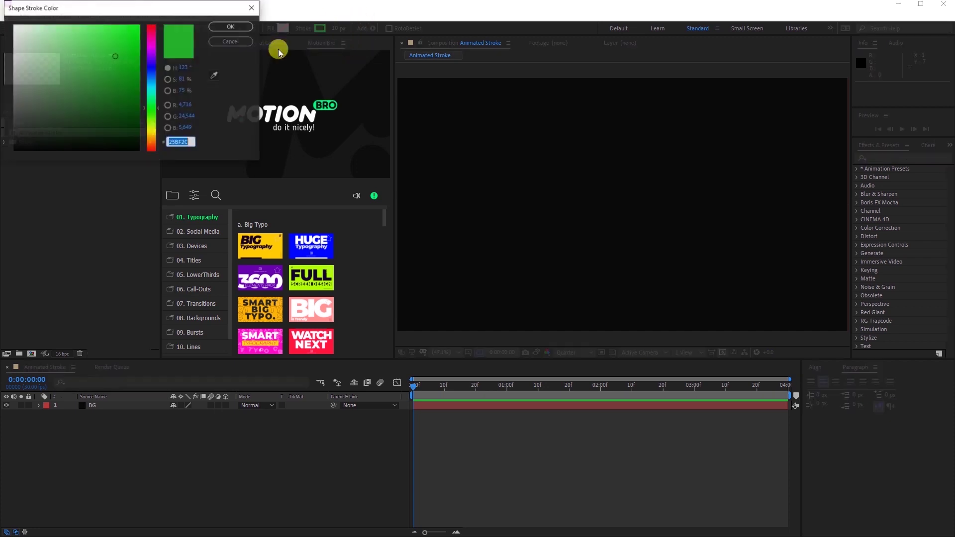
left_click_drag(120, 56, 123, 61)
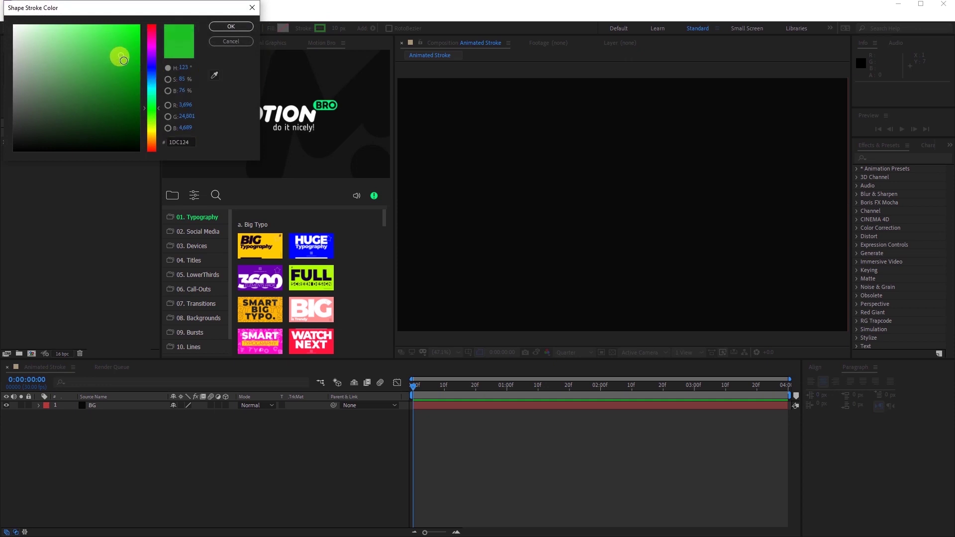
left_click(226, 29)
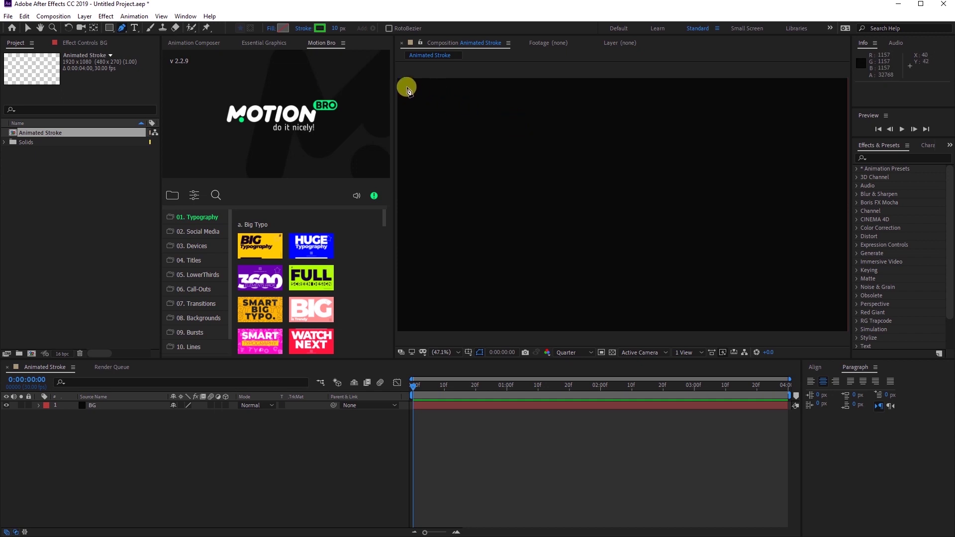
Draw a curved three-point looping path and move it toward the frame centre
left_click(427, 107)
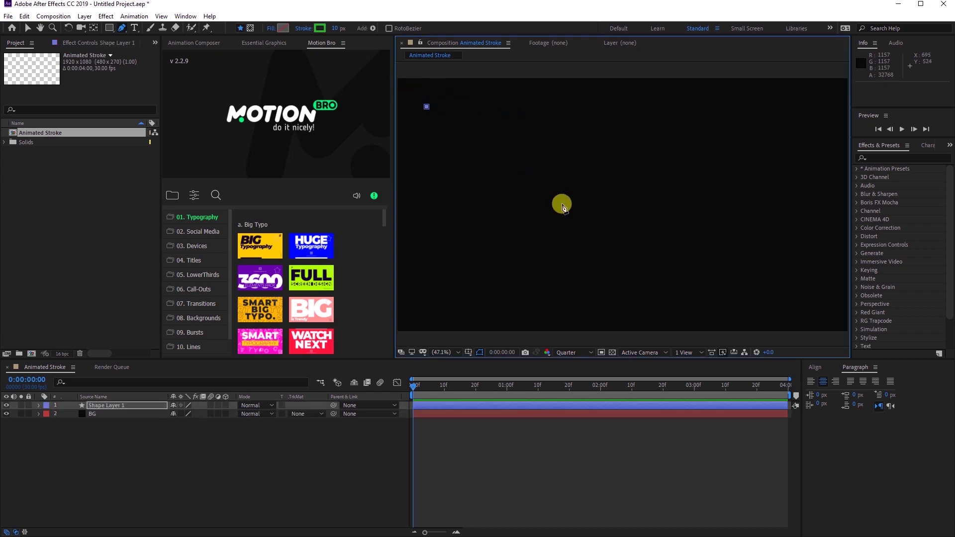
left_click_drag(601, 223, 627, 321)
mouse_move(686, 138)
left_mouse_down()
mouse_move(774, 176)
mouse_move(951, 108)
left_mouse_up()
left_click(28, 27)
left_click_drag(576, 181, 591, 216)
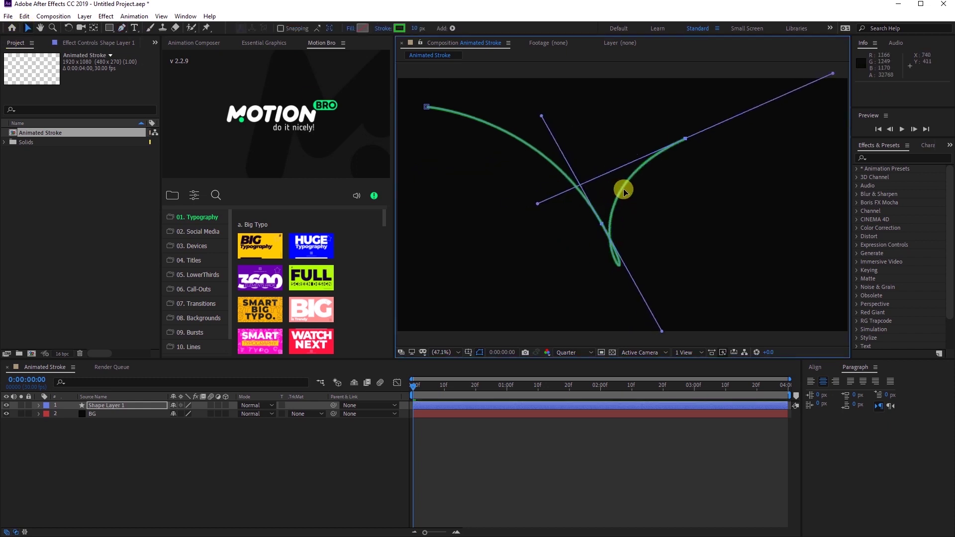
left_click_drag(575, 173, 622, 189)
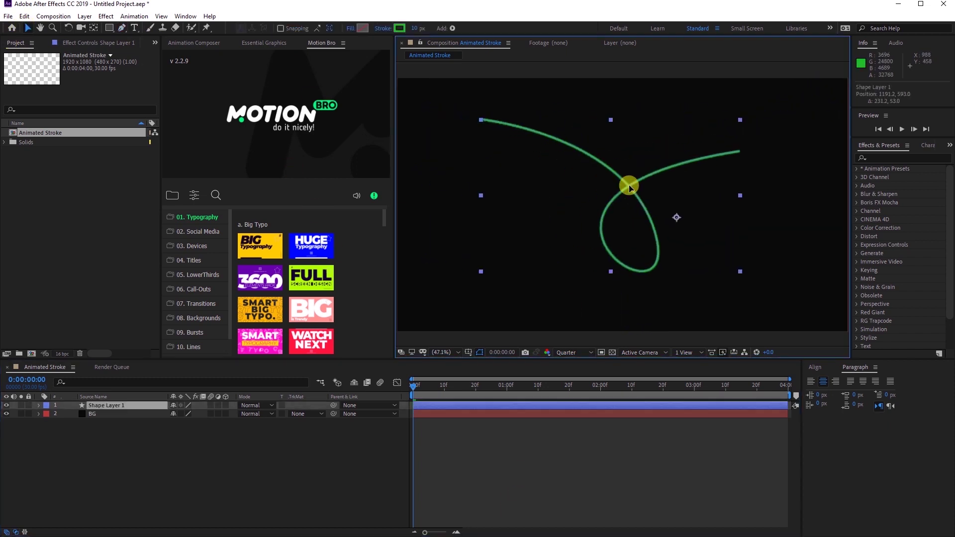
left_click(583, 444)
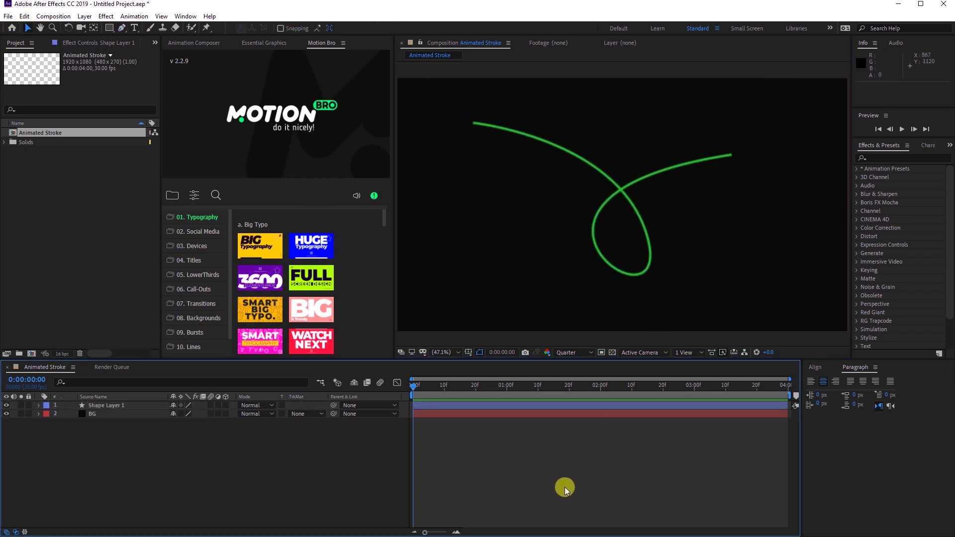
Set Shape Layer 1's Stroke 1 to Round Cap line ends and Round Join corners
left_click(501, 406)
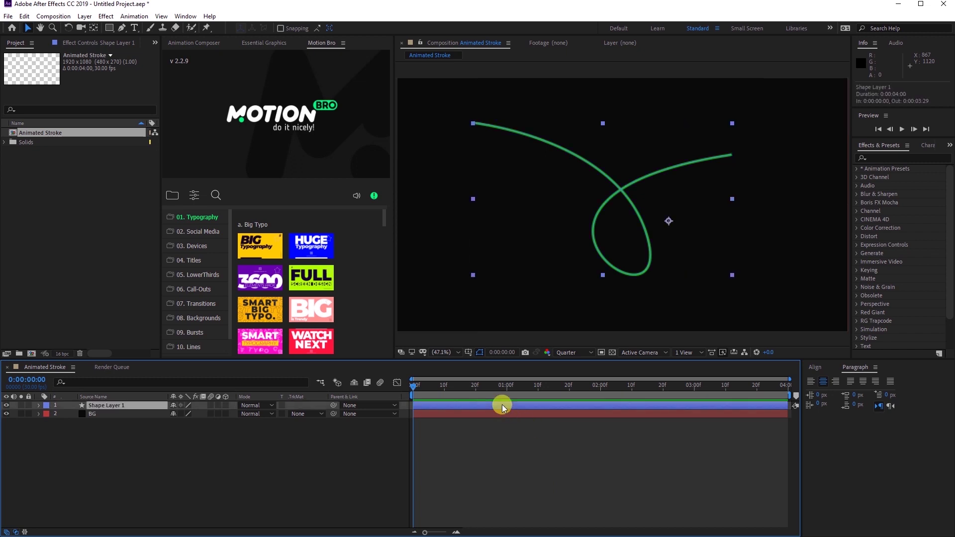
left_click(38, 407)
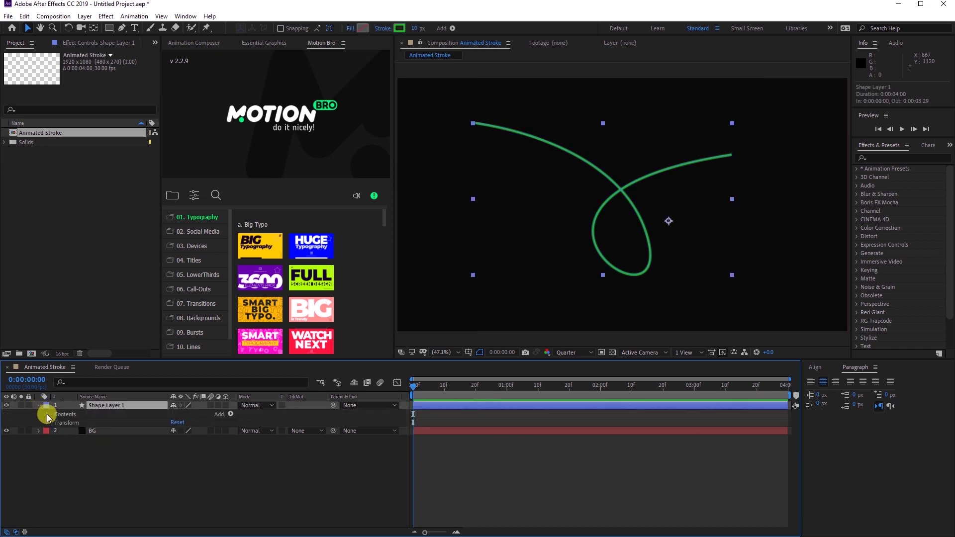
left_click(48, 414)
left_click(55, 423)
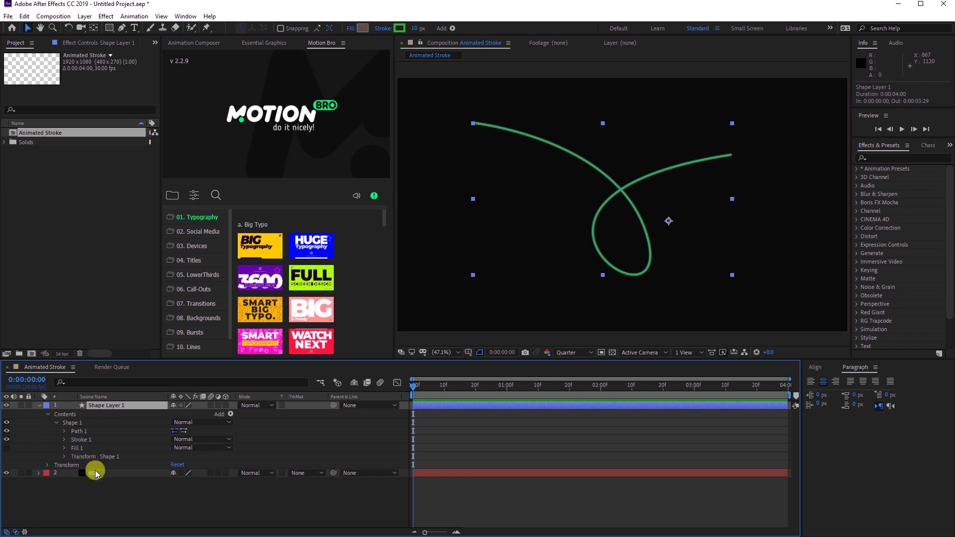
left_click(63, 440)
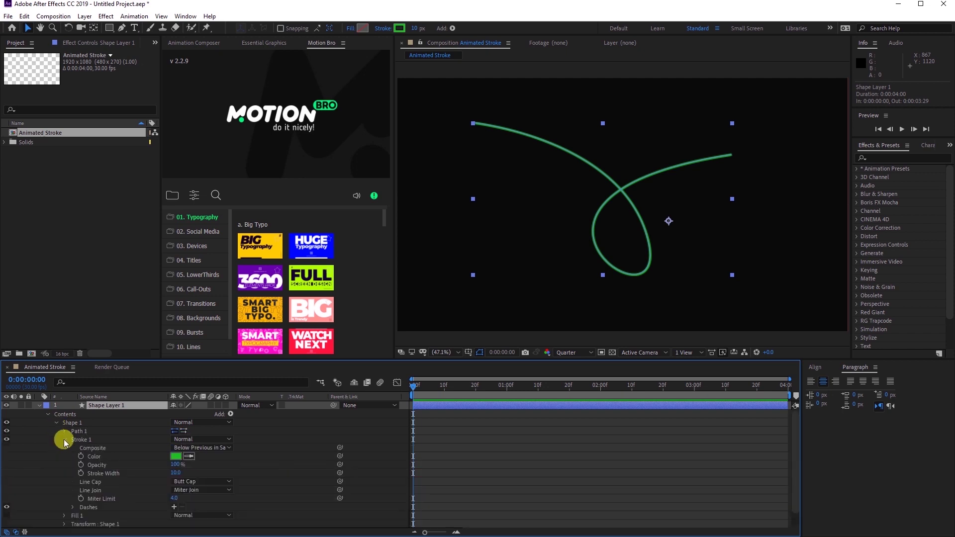
left_click(191, 481)
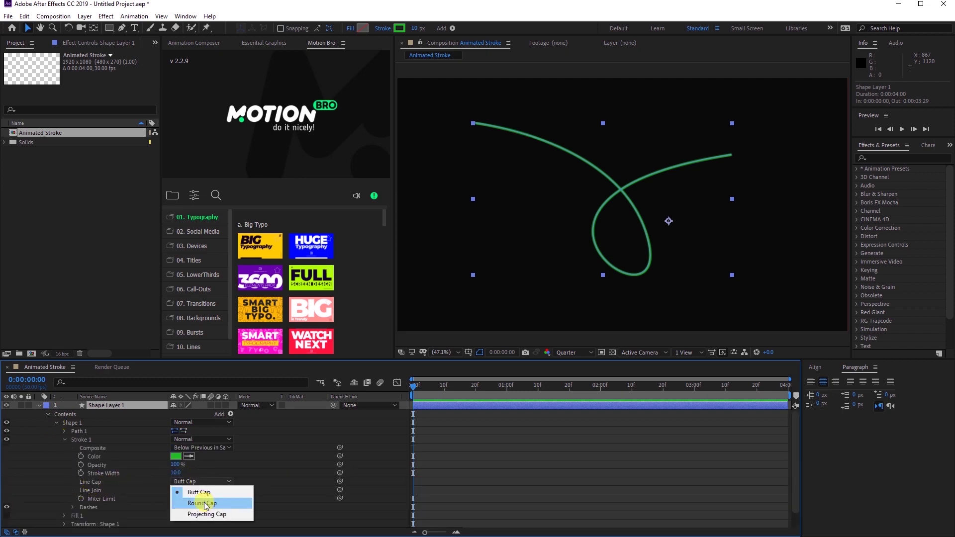
left_click(195, 502)
left_click(196, 511)
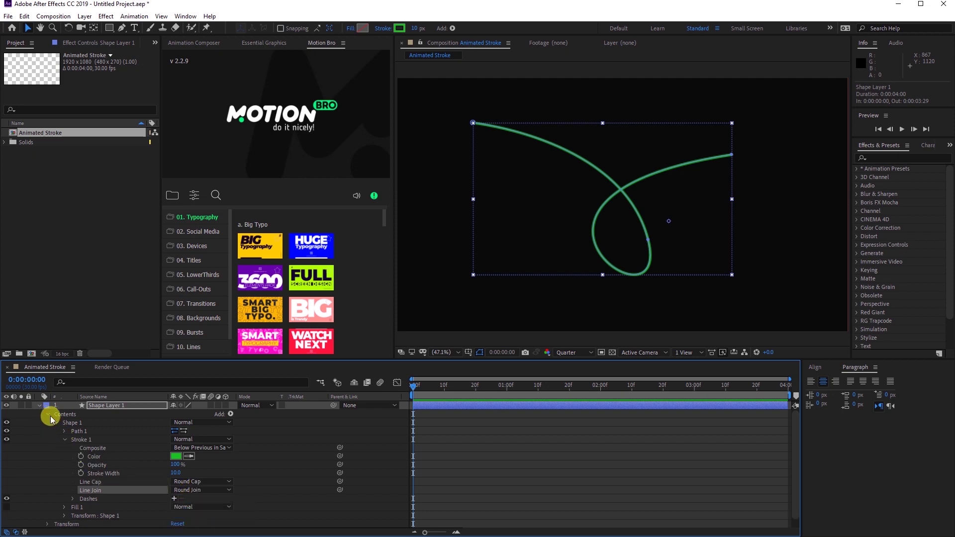
Add Trim Paths to the shape and reveal its Start, End and Offset values
left_click(229, 415)
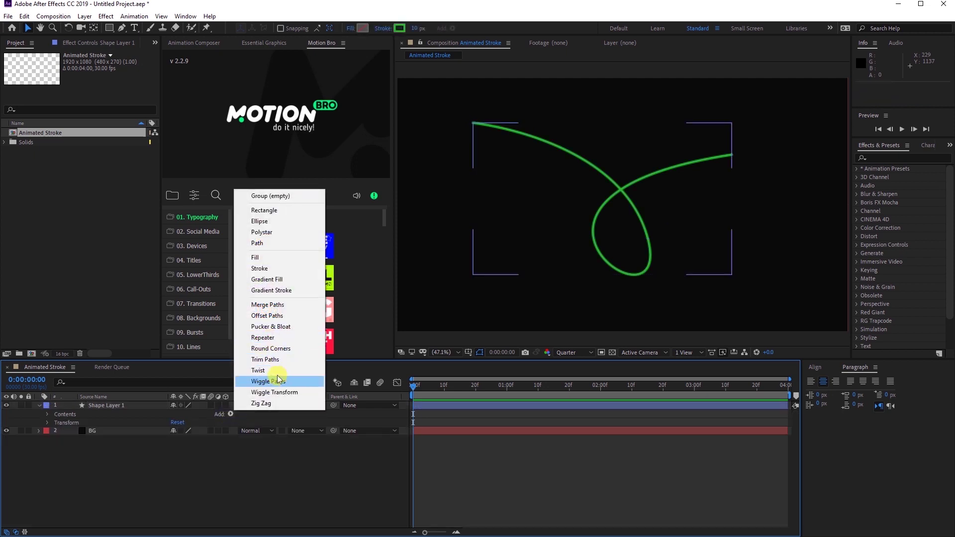
left_click(273, 361)
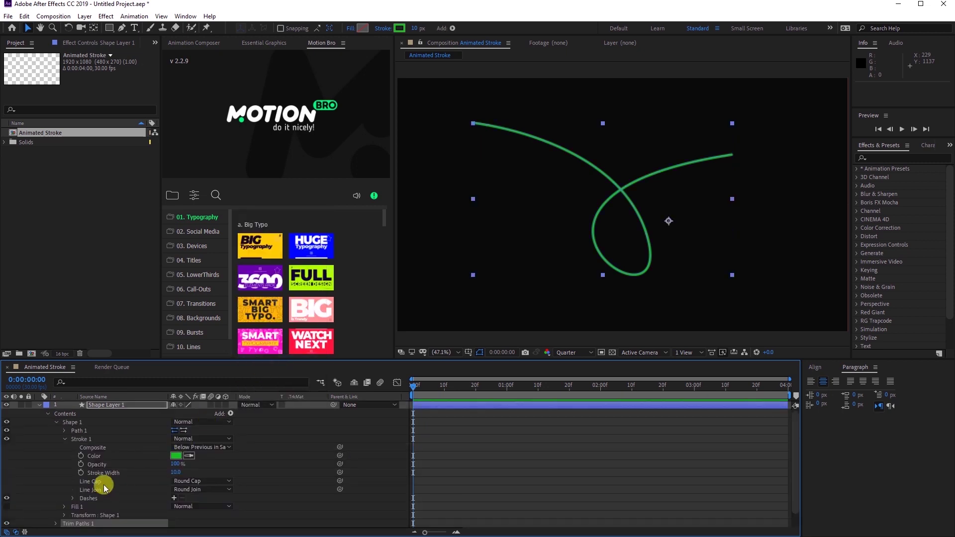
scroll(104, 484, "down", 1)
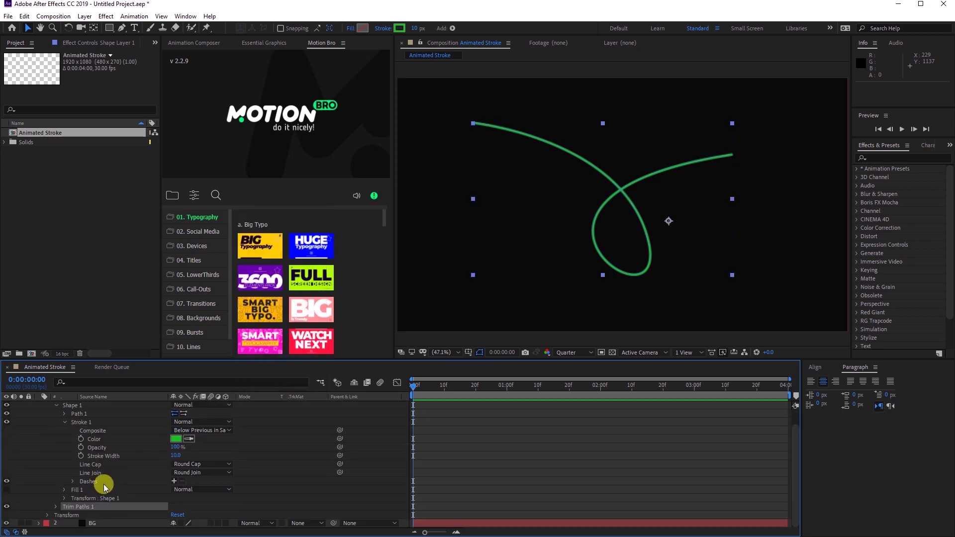
left_click(56, 508)
scroll(202, 458, "down", 2)
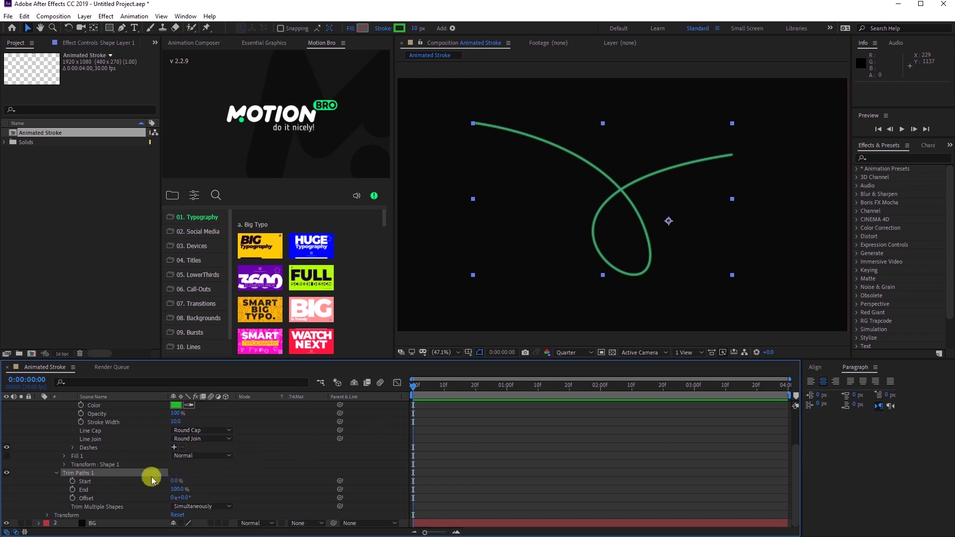
Keyframe Trim Paths End at 100% at 2:00 and 0% at frame 0, then preview
left_click(76, 490)
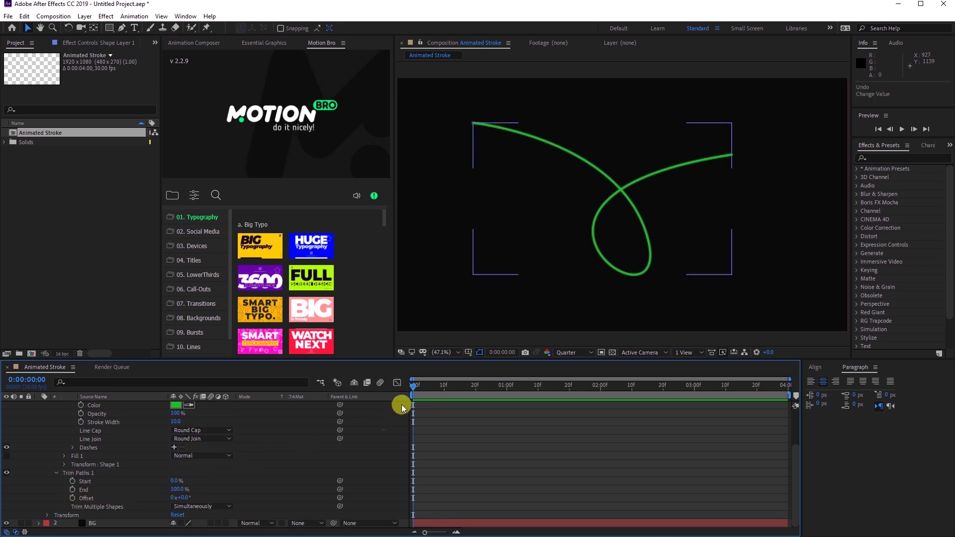
left_click_drag(414, 389, 601, 383)
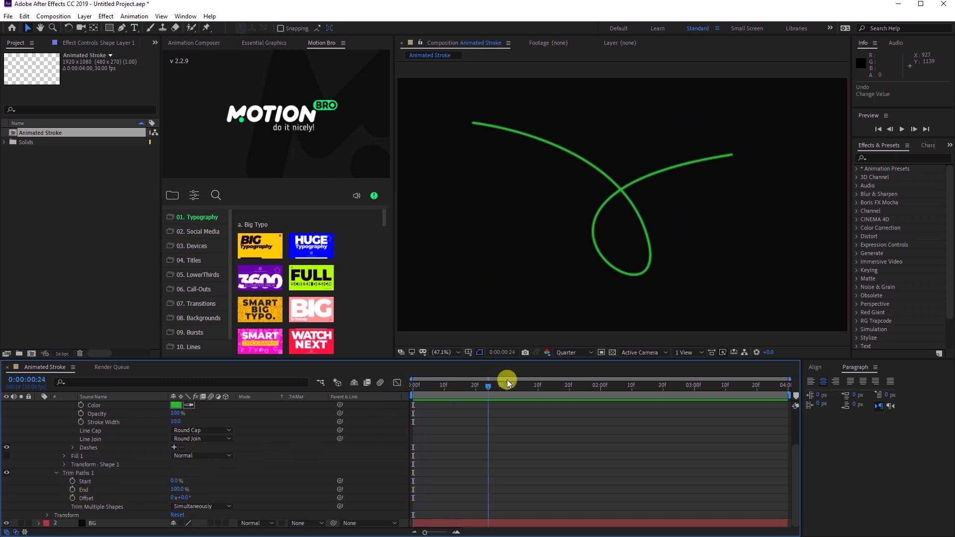
left_click(72, 490)
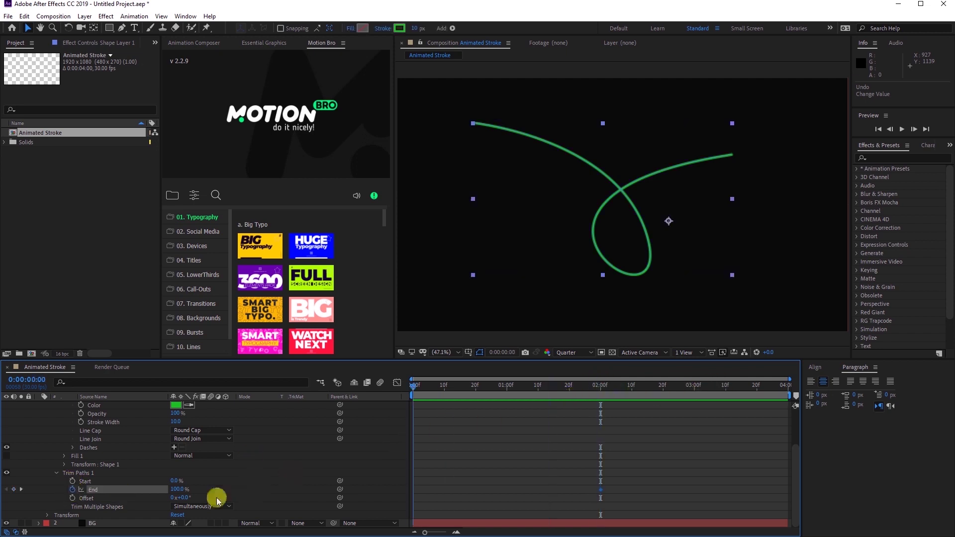
key("Home")
type("0")
key("Return")
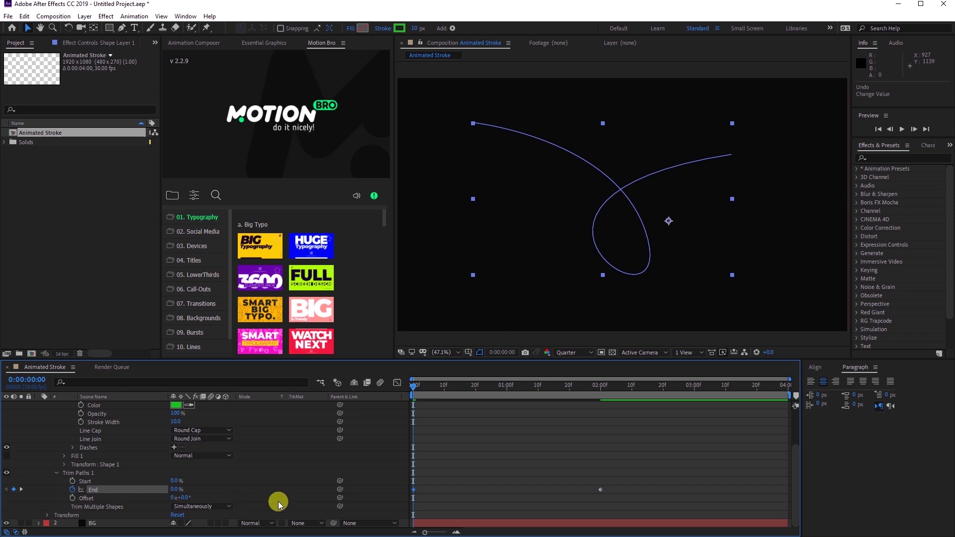
key("space")
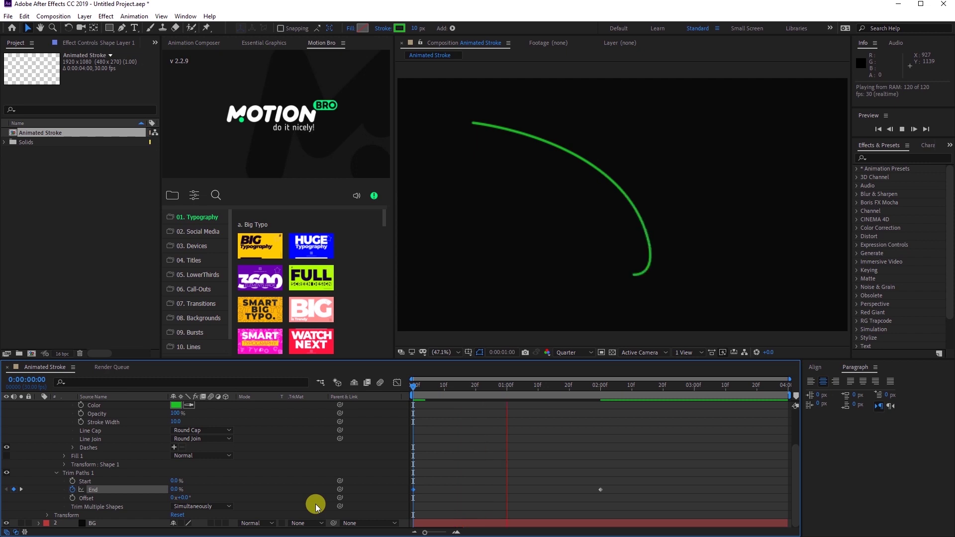
Keyframe Trim Paths Start at 0% at frame 20 and 100% at 2:17, then preview
left_click(646, 405)
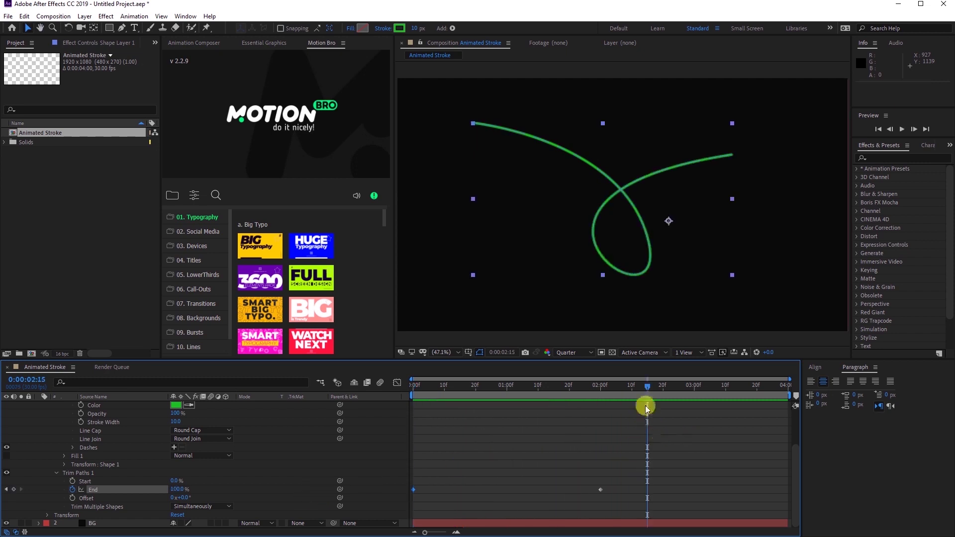
left_click_drag(635, 383, 478, 443)
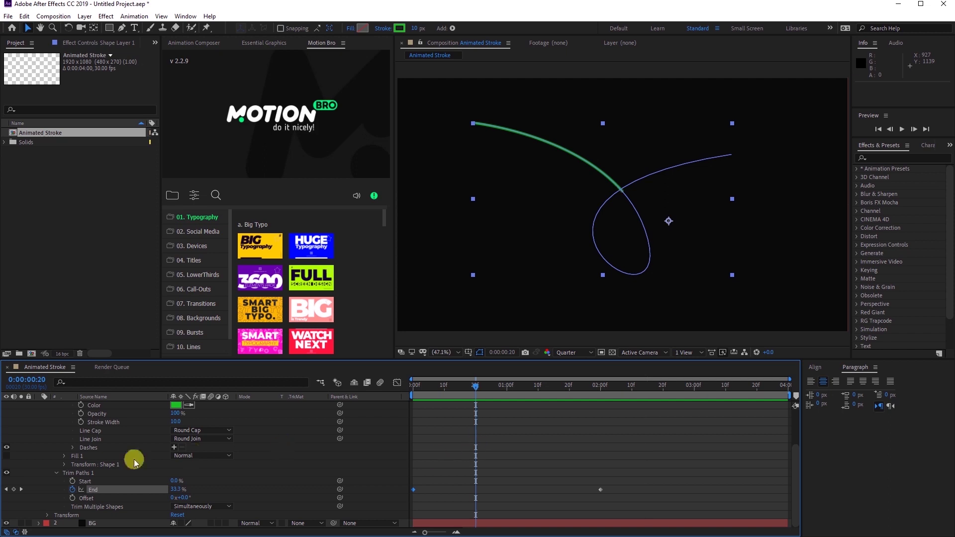
left_click(72, 481)
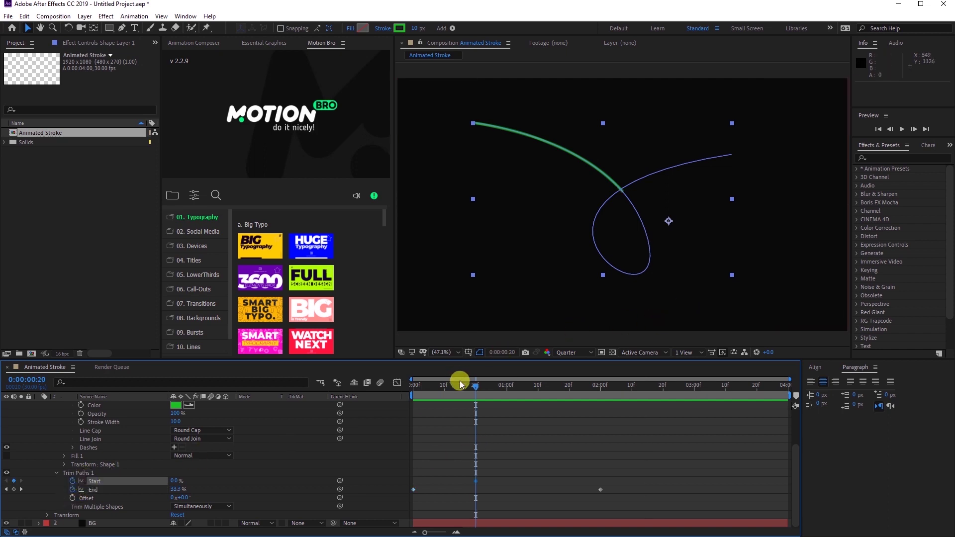
left_click_drag(481, 387, 653, 445)
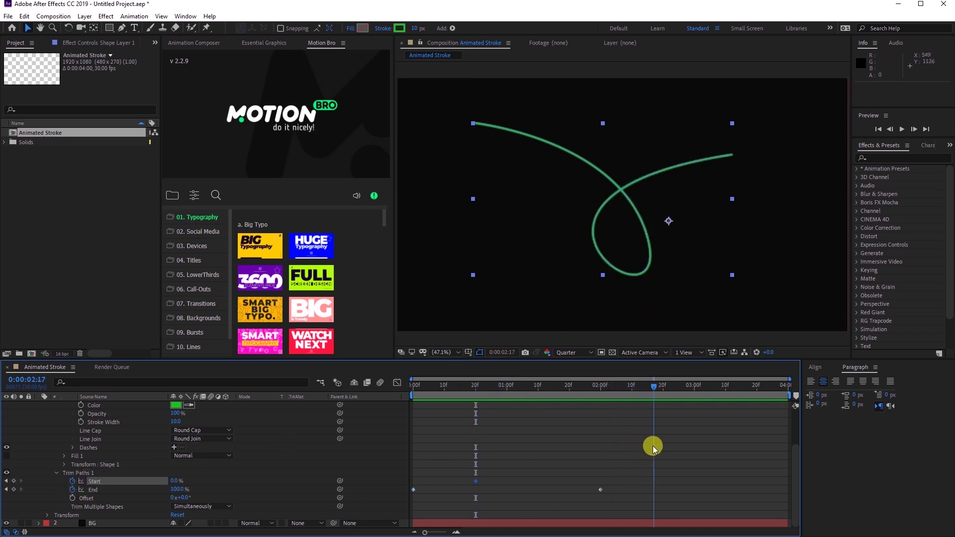
left_click(177, 479)
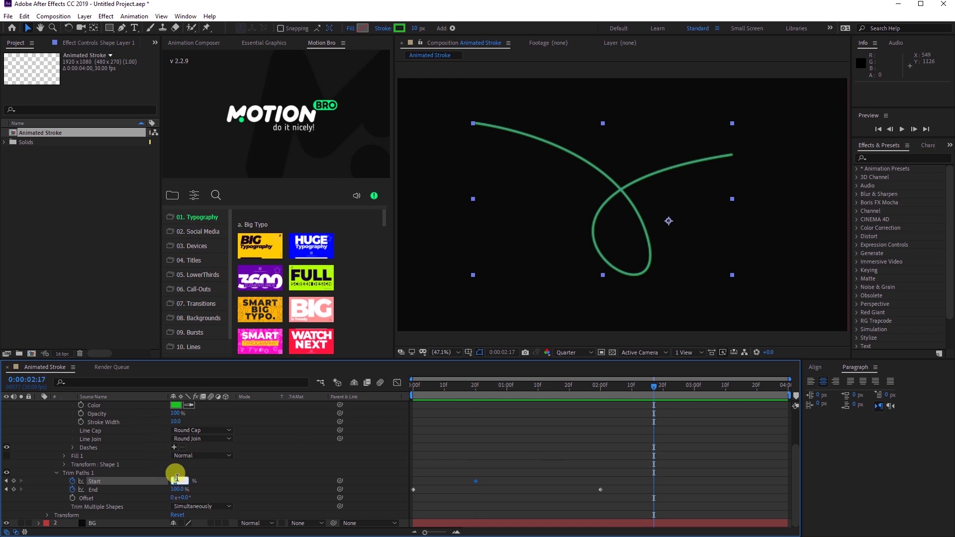
type("100")
key("Return")
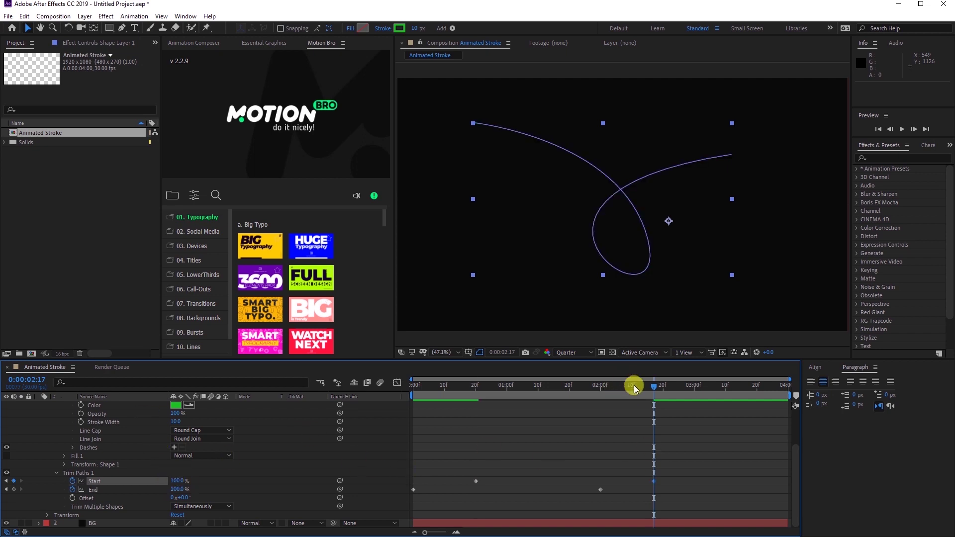
key("space")
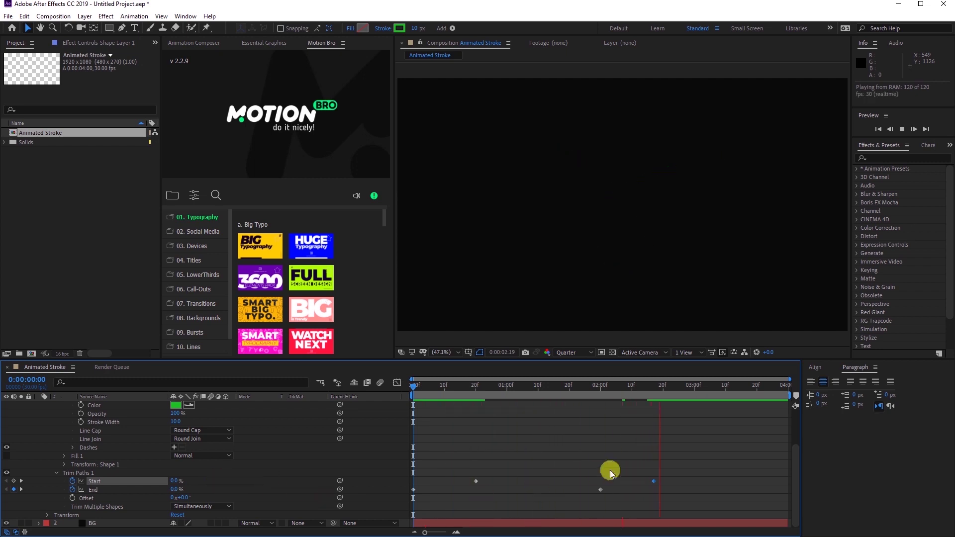
Shift the Start keyframes earlier to frame 13 and 2:11, then select all Trim Paths keyframes
key("space")
left_click(476, 481)
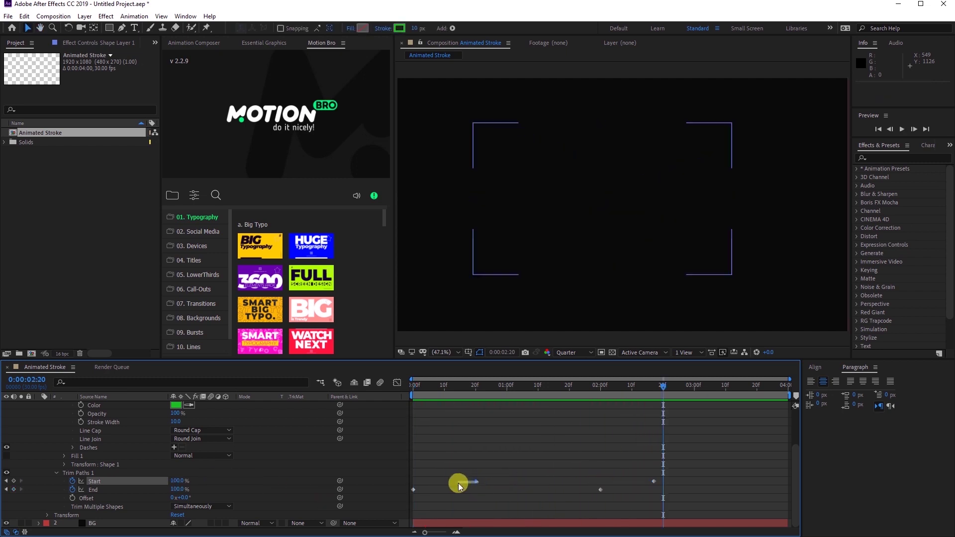
left_click_drag(476, 481, 454, 486)
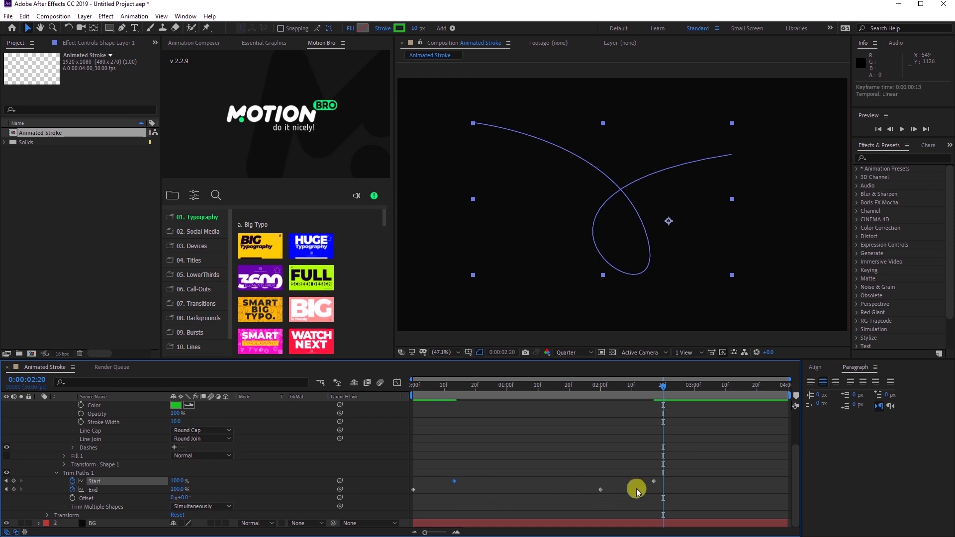
left_click_drag(654, 480, 634, 481)
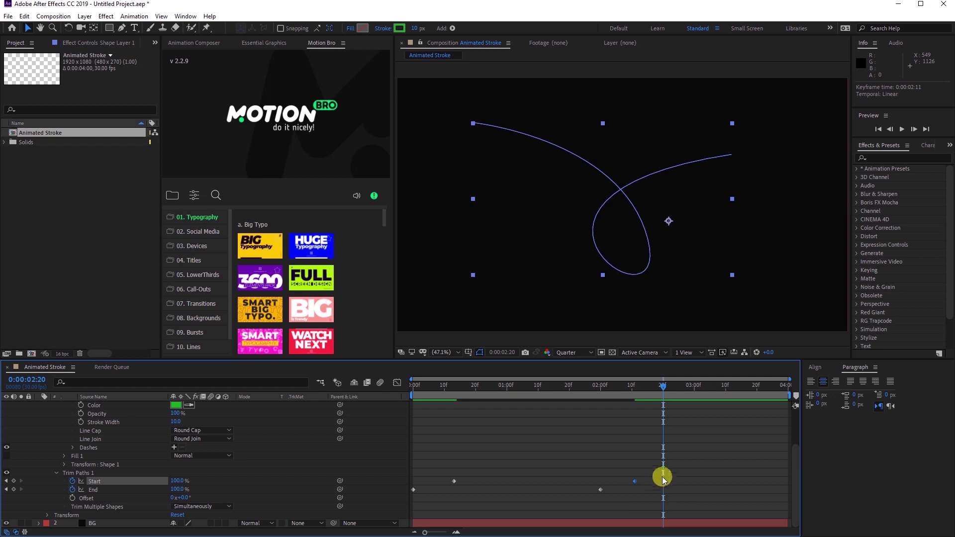
left_click_drag(726, 447, 385, 526)
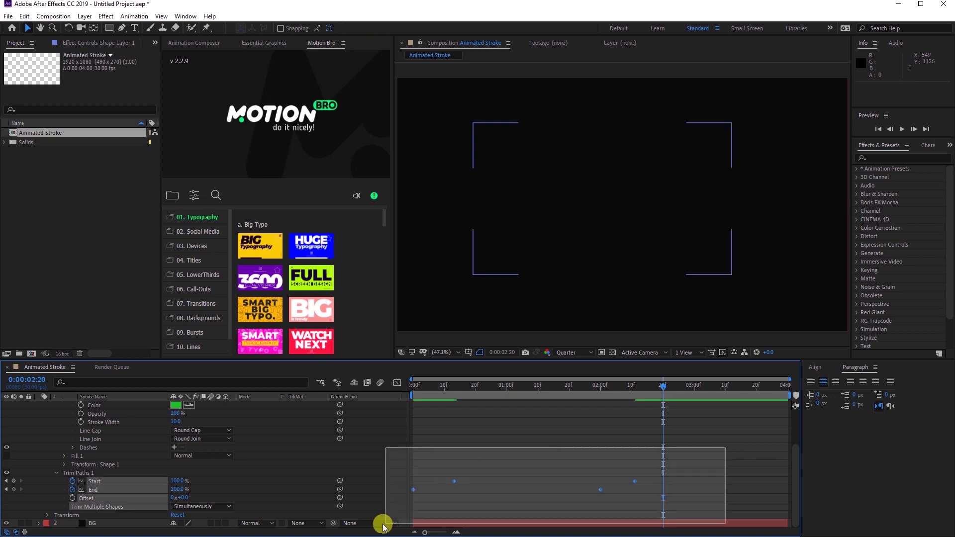
right_click(455, 480)
mouse_move(498, 473)
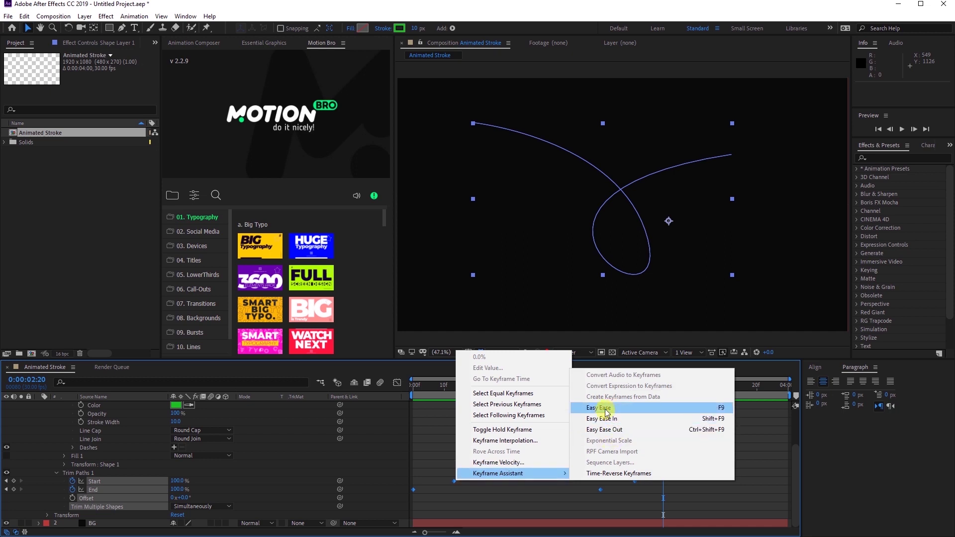
Apply Easy Ease to all four Trim Paths keyframes and preview from the first frame
left_click(606, 409)
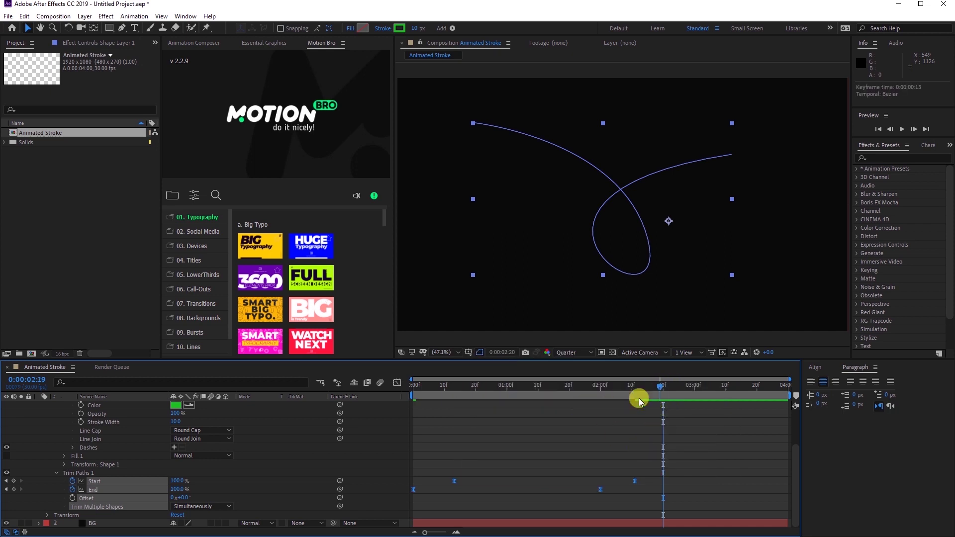
key("Home")
key("space")
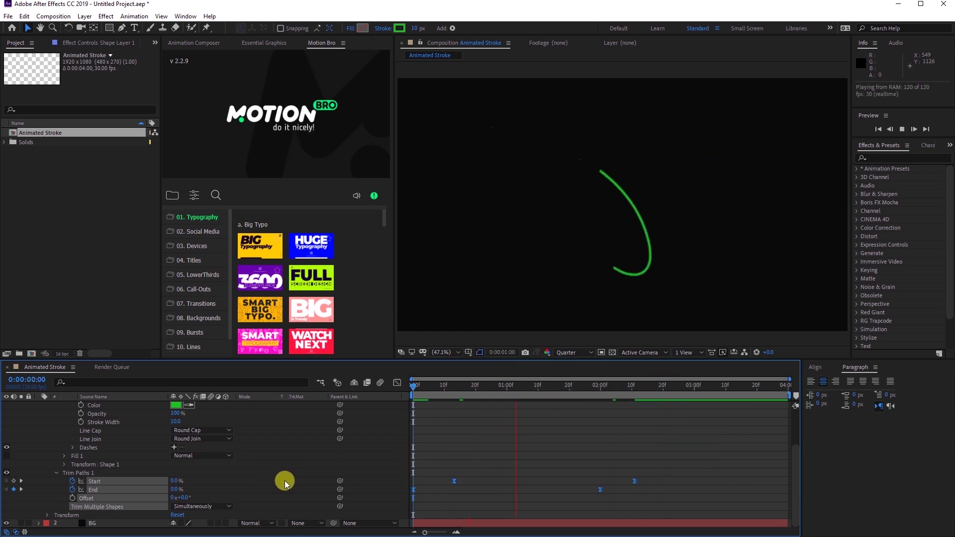
key("space")
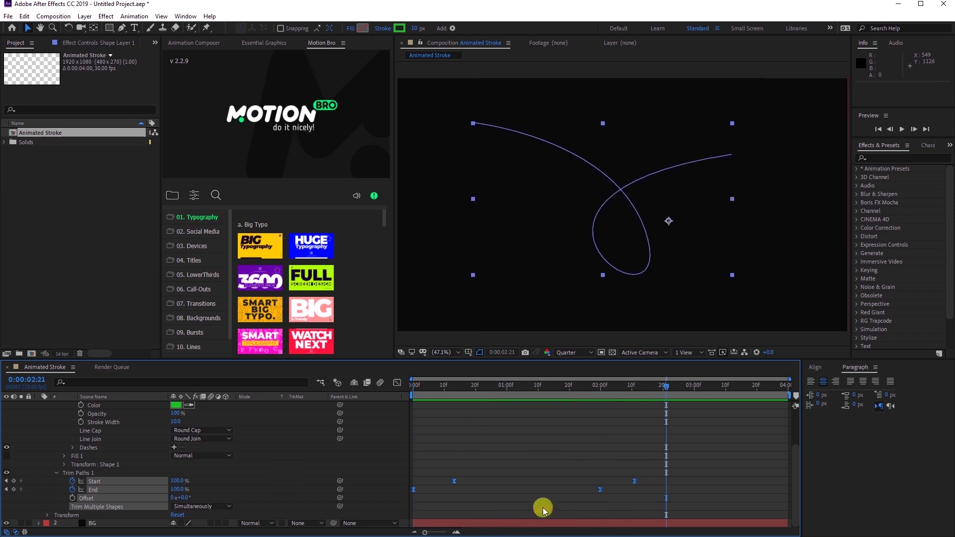
left_click(570, 507)
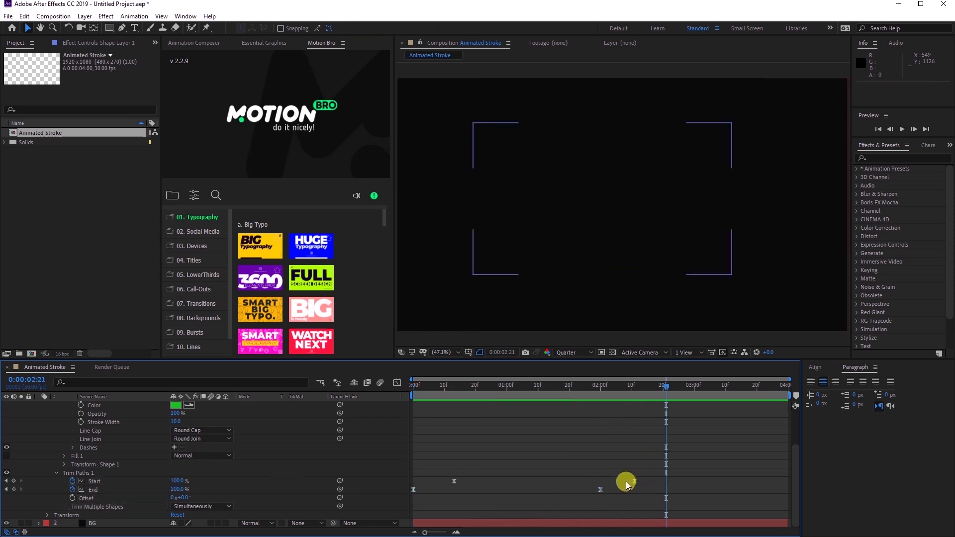
Stretch the four Trim Paths keyframes' ease influence to 100% in the Graph Editor
left_click_drag(643, 469, 409, 522)
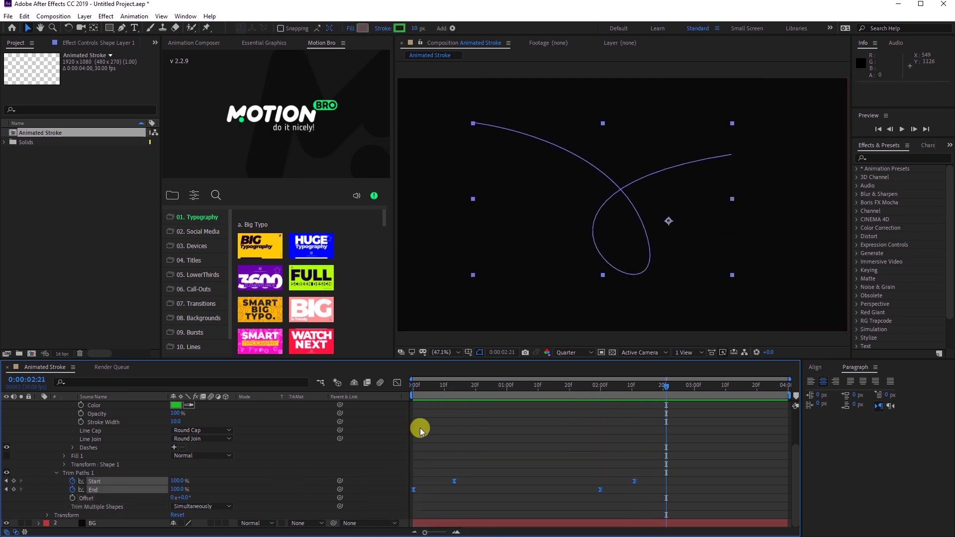
left_click(398, 385)
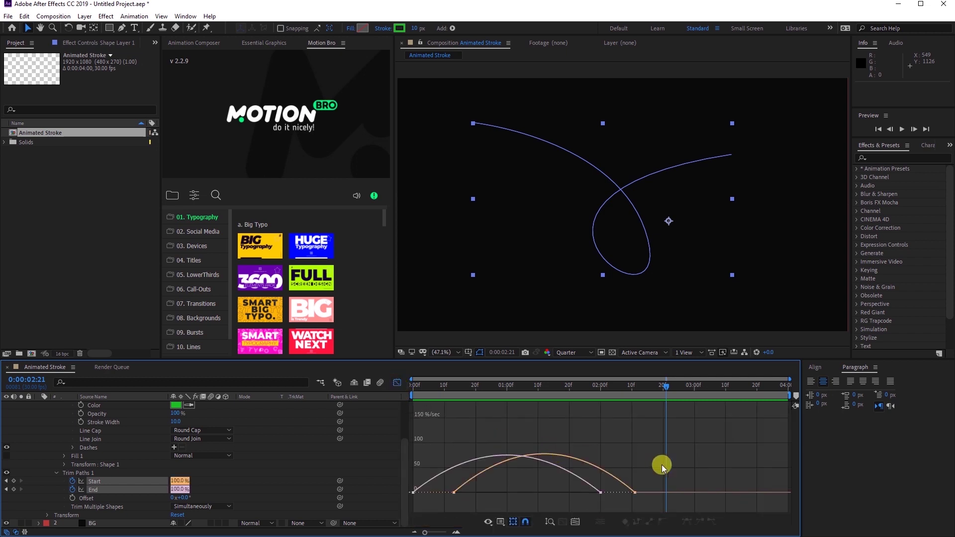
left_click_drag(662, 465, 409, 510)
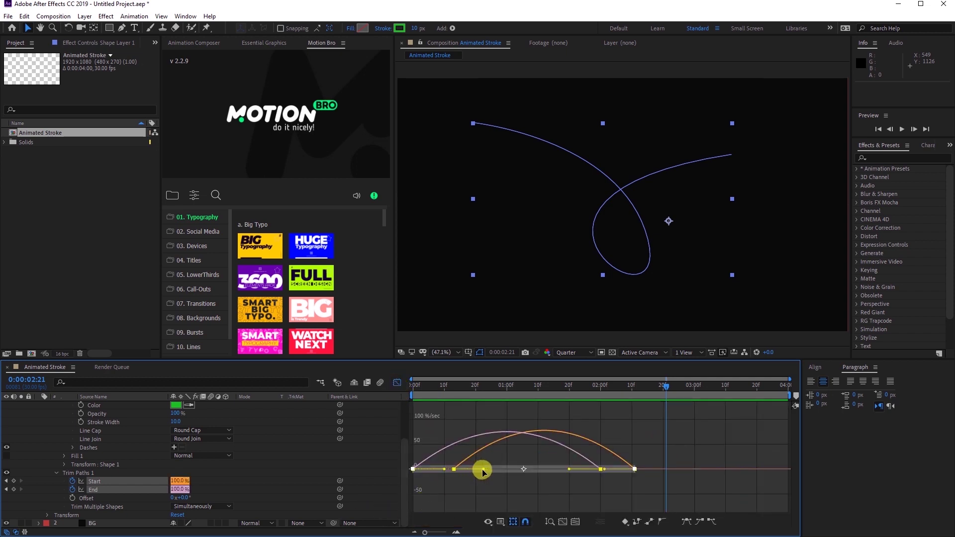
left_click_drag(484, 470, 567, 471)
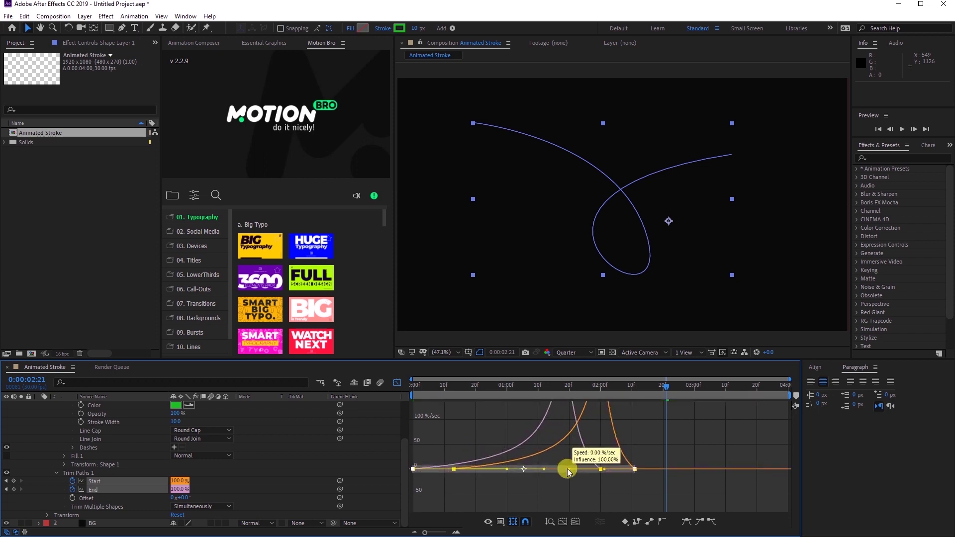
left_click_drag(567, 469, 569, 470)
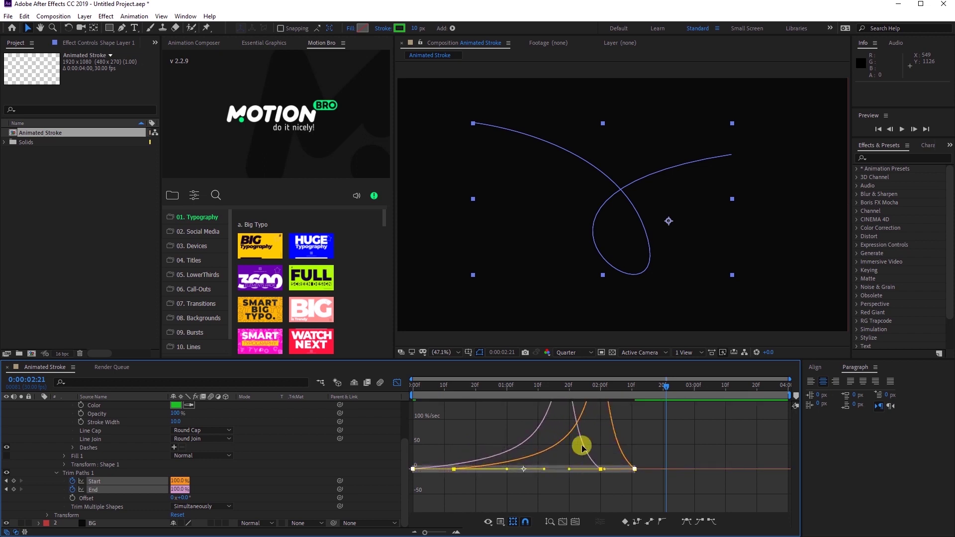
left_click_drag(665, 386, 302, 467)
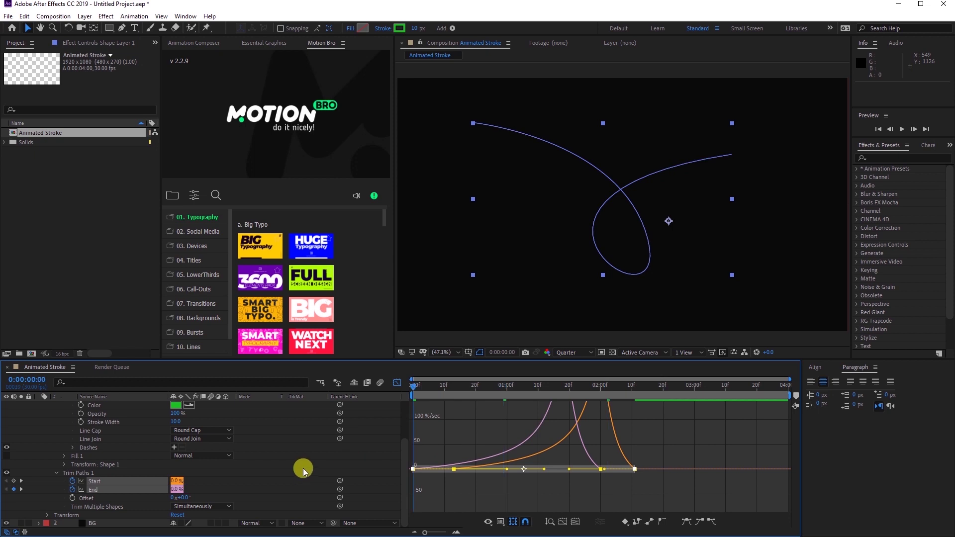
left_click(396, 382)
Preview the sharper eased animation and scrub to about 1:10, where the stroke is partly drawn
key("space")
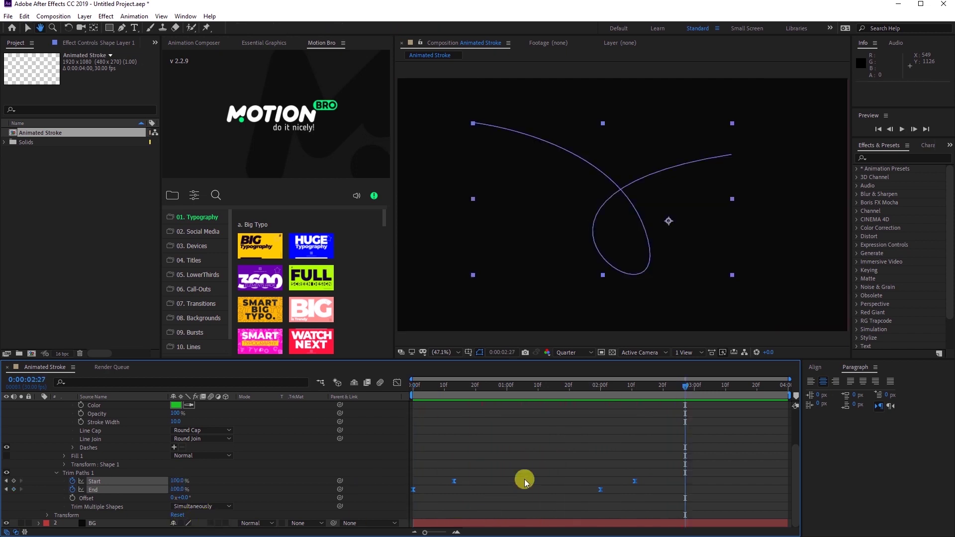
key("space")
left_click(622, 418)
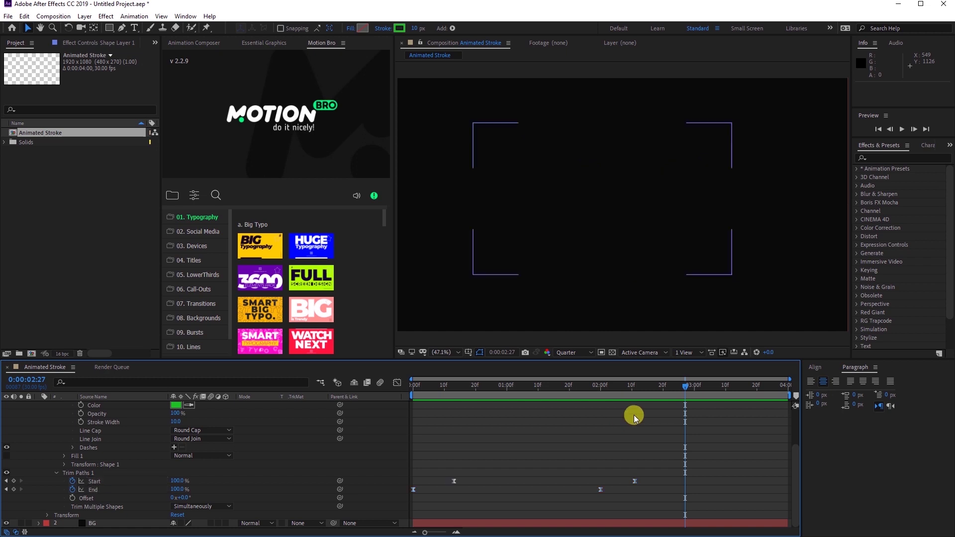
left_click_drag(686, 385, 578, 385)
left_click_drag(541, 419, 537, 420)
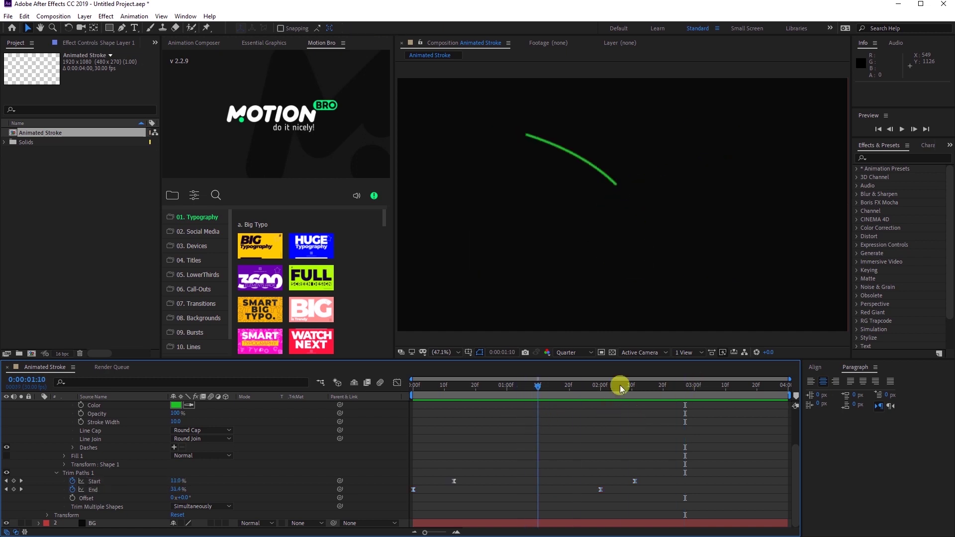
left_click(874, 157)
type("g")
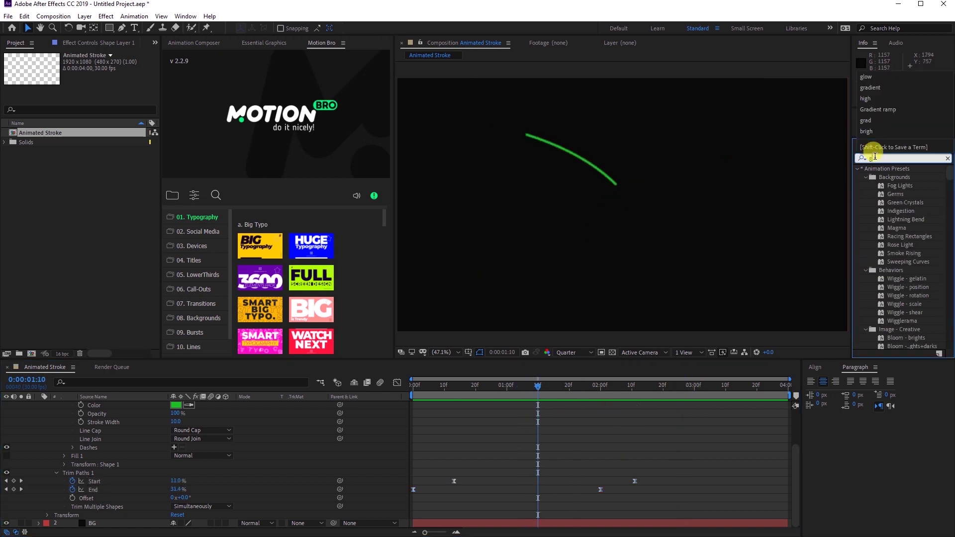
type("low")
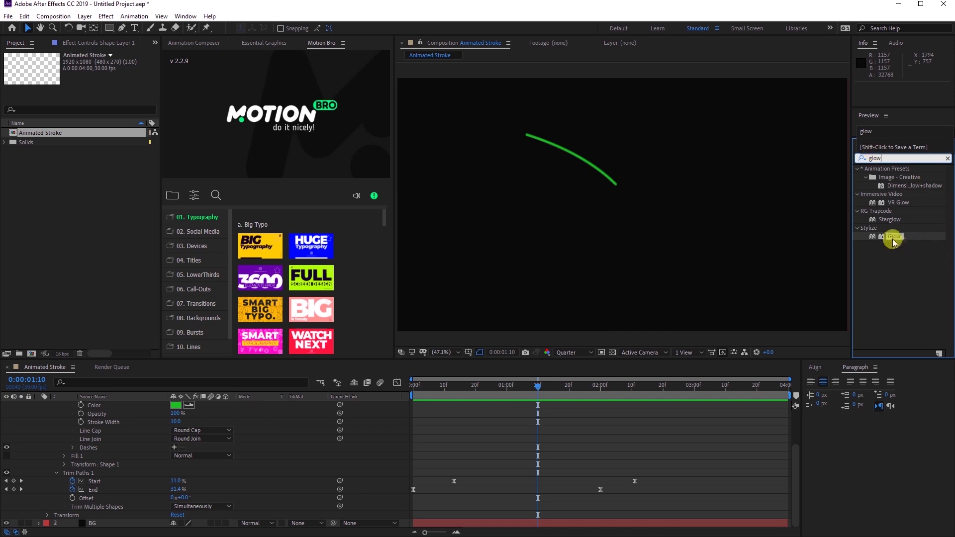
Apply the Stylize > Glow effect to Shape Layer 1 and rewind to the start
left_click(892, 234)
left_click_drag(892, 234, 494, 345)
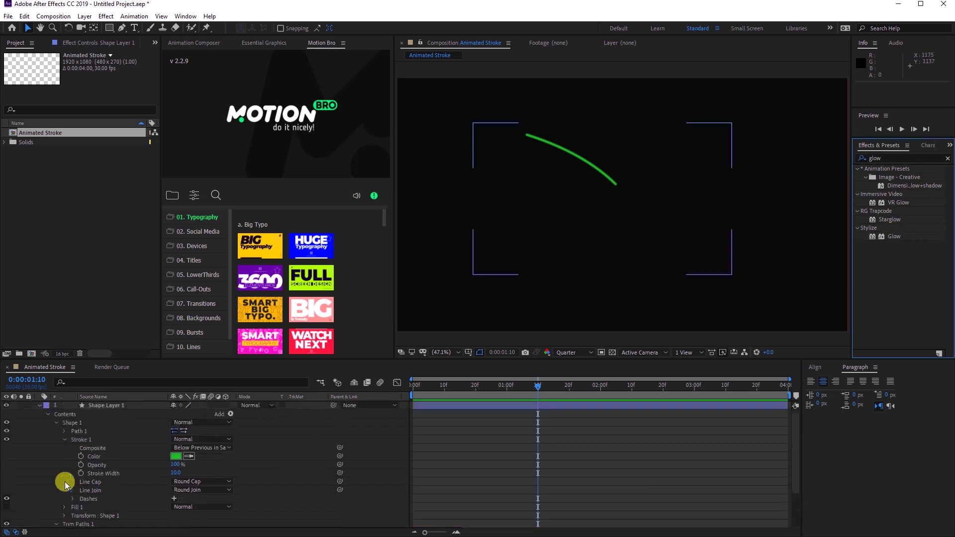
left_click(39, 407)
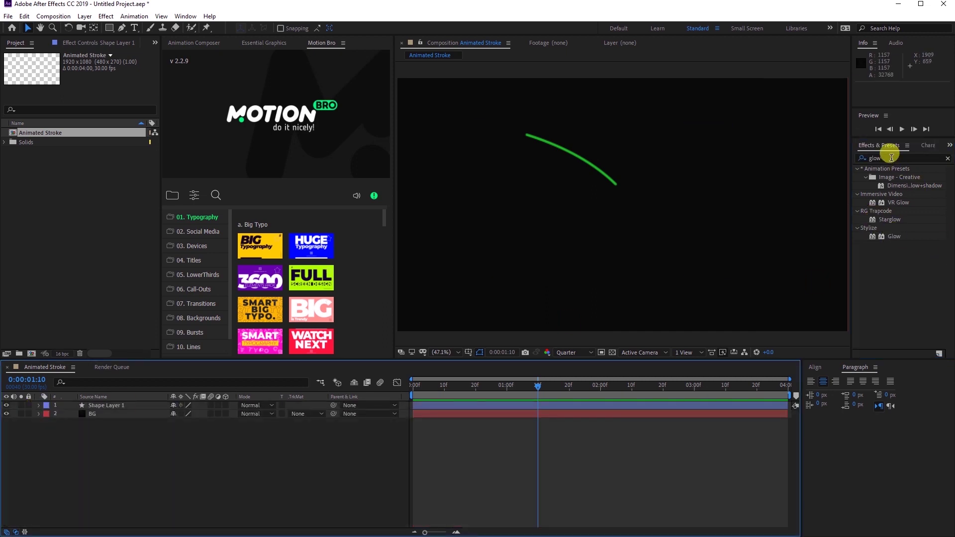
left_click_drag(890, 239, 578, 405)
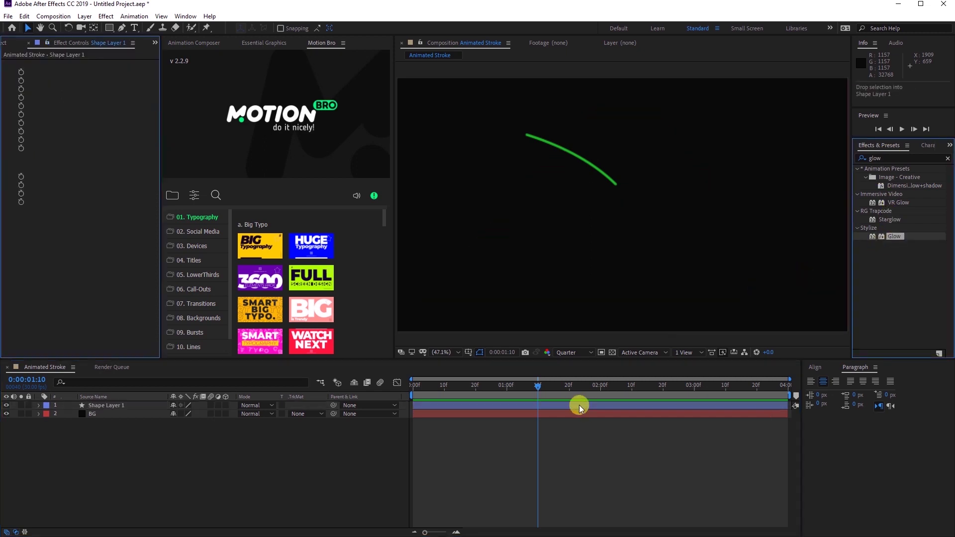
left_click(548, 405)
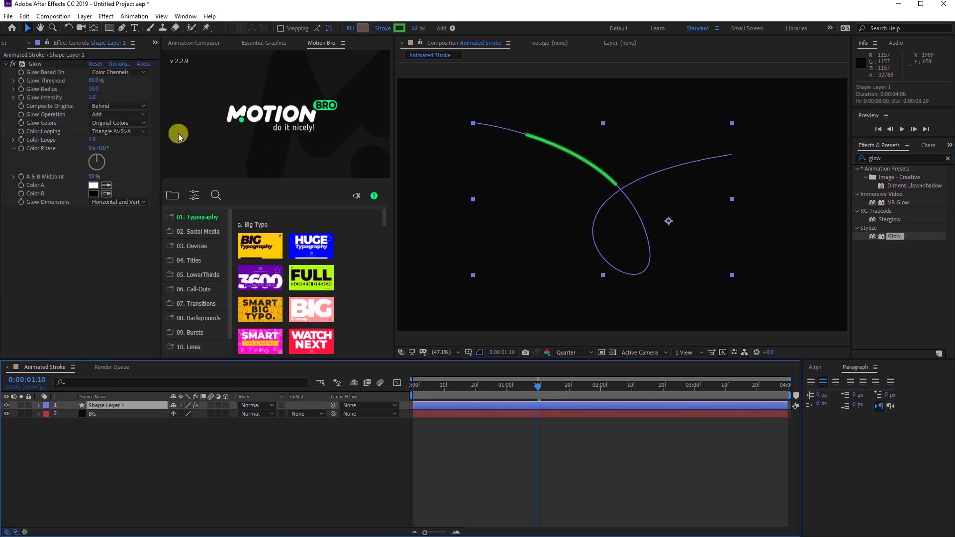
left_click(486, 461)
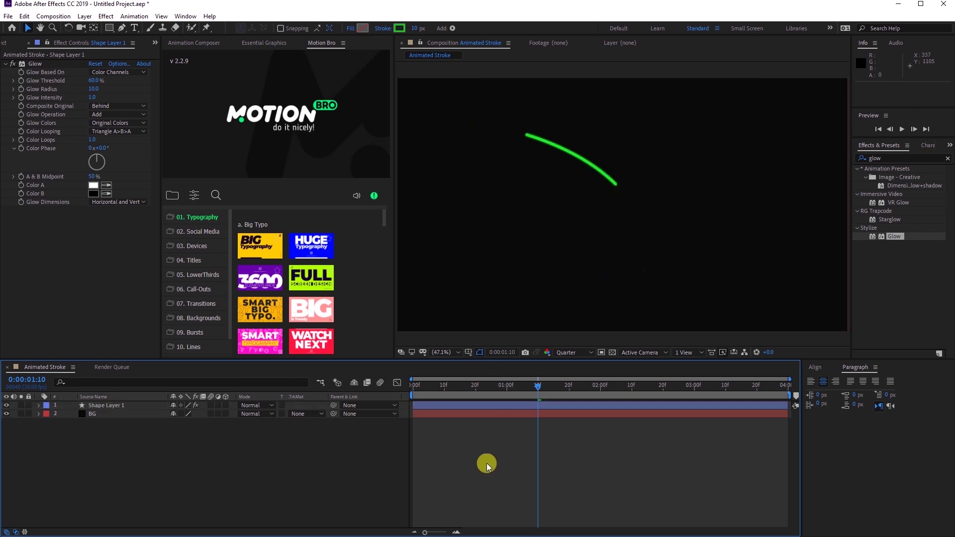
left_click_drag(526, 389, 298, 422)
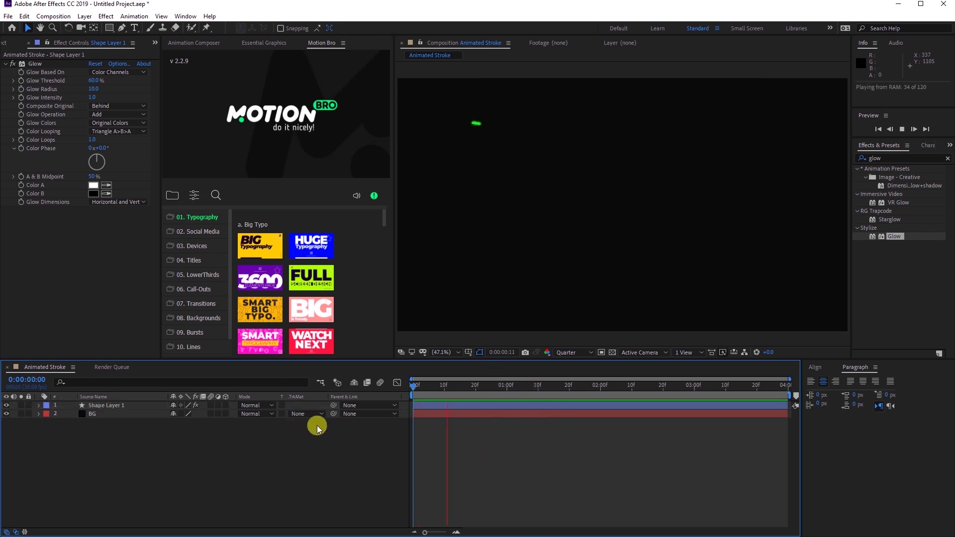